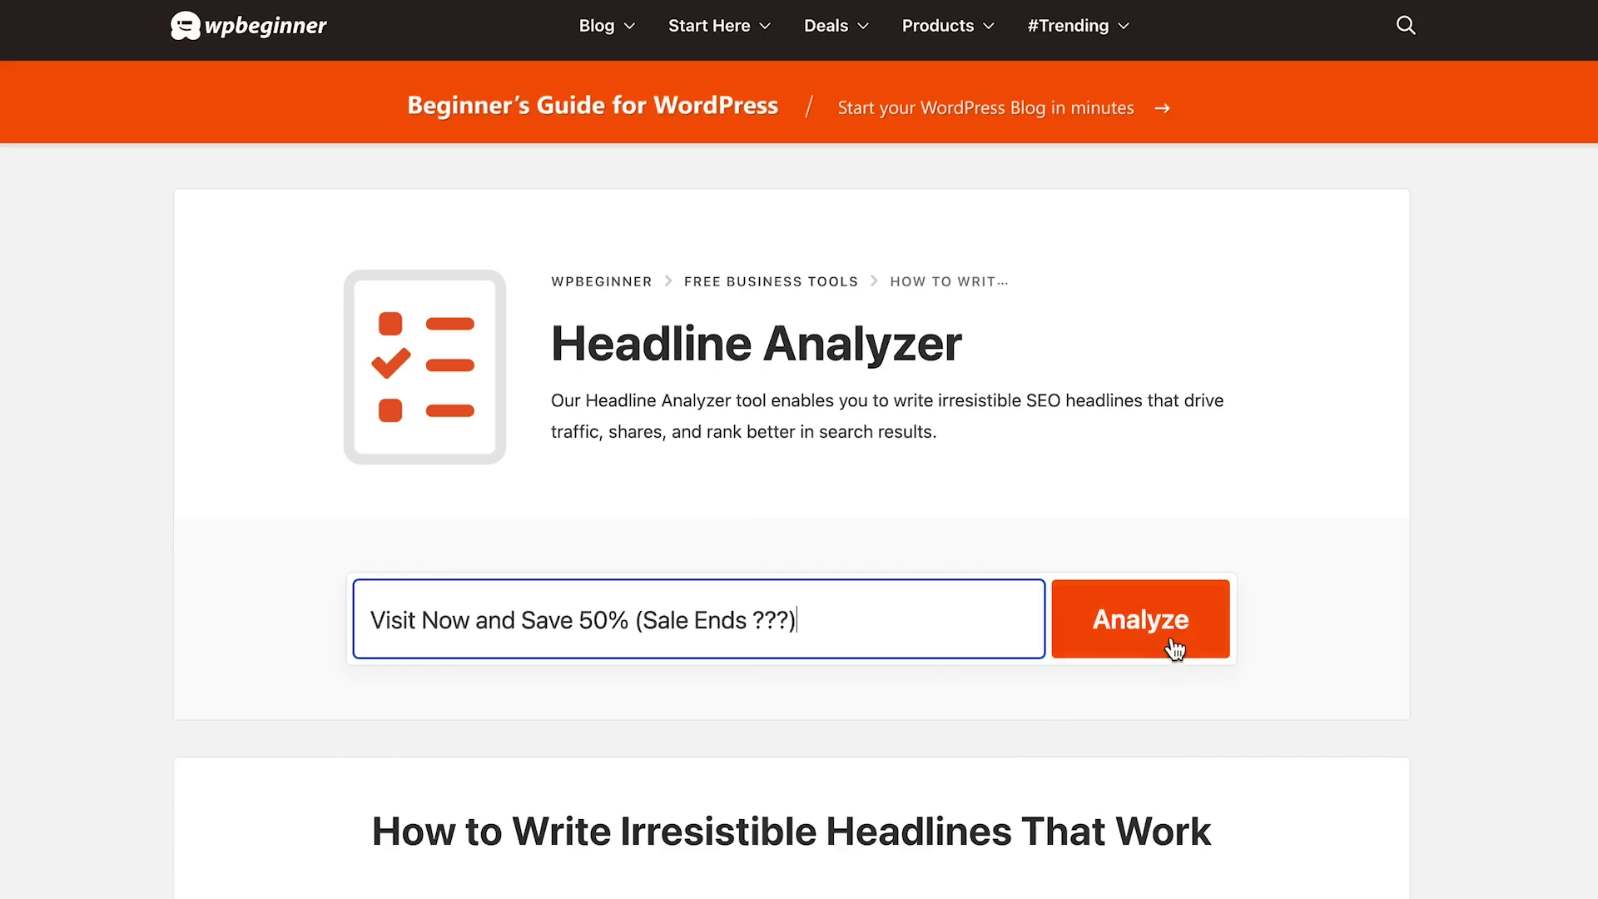
Step: Paste 'Visit Now And Save 50% (Sale Ends ???)' into WPBeginner's analyzer and score it 76 (Super!)
click(1170, 630)
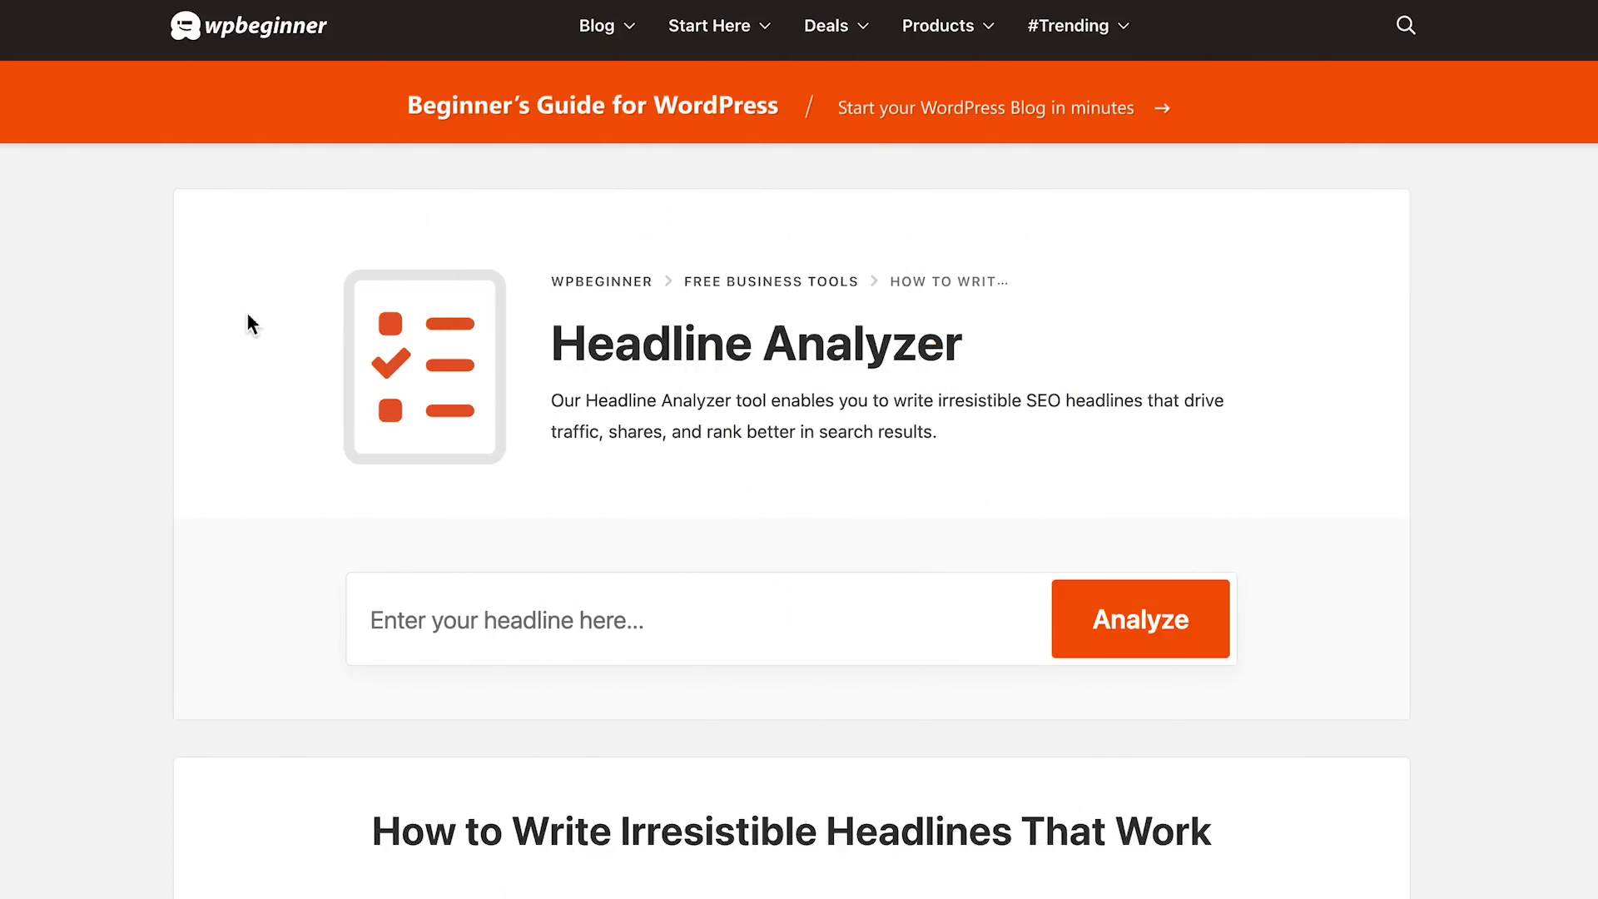
click(754, 618)
right_click(754, 618)
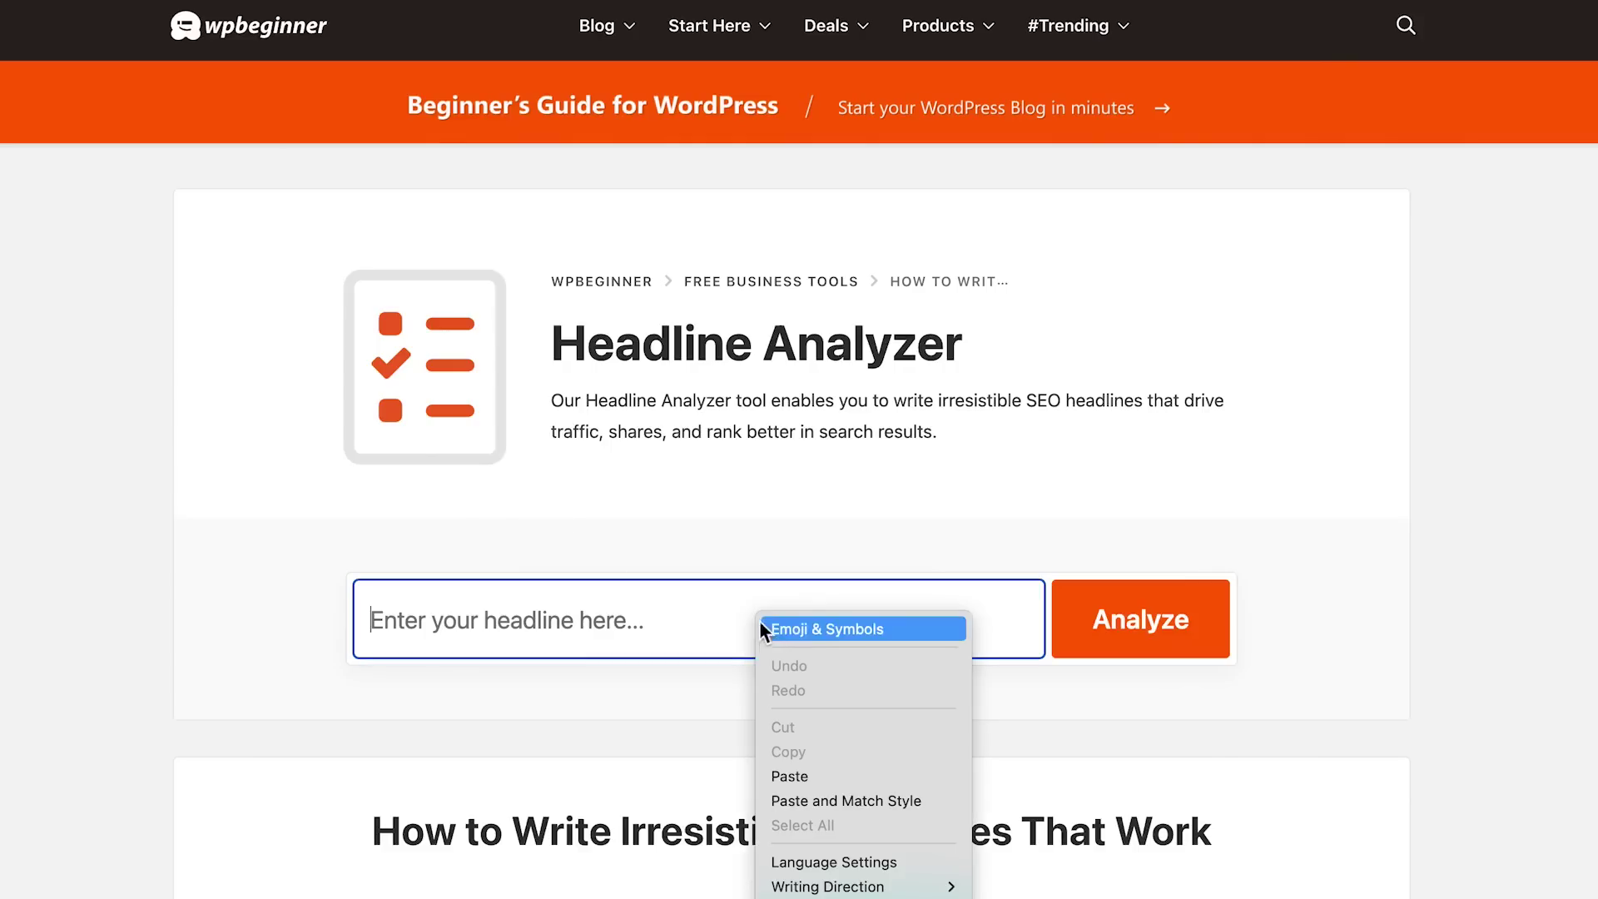
click(822, 773)
click(1173, 639)
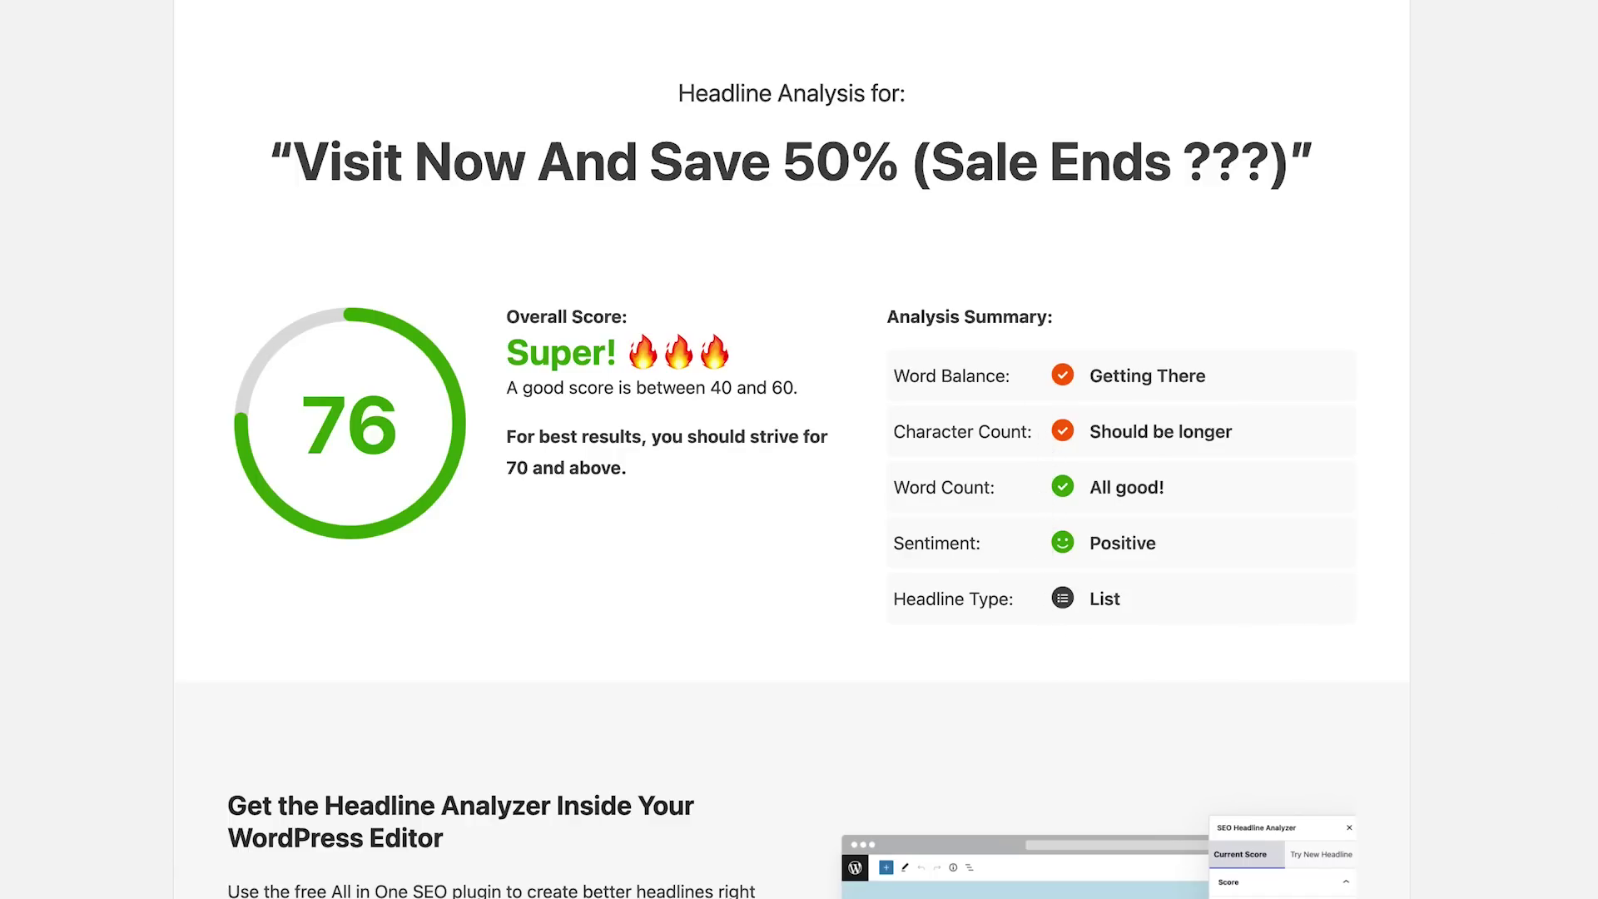
Step: Scroll through the Word Balance, Sentiment, Headline Type, Character Count and Word Count results
scroll(792, 483, down, 10)
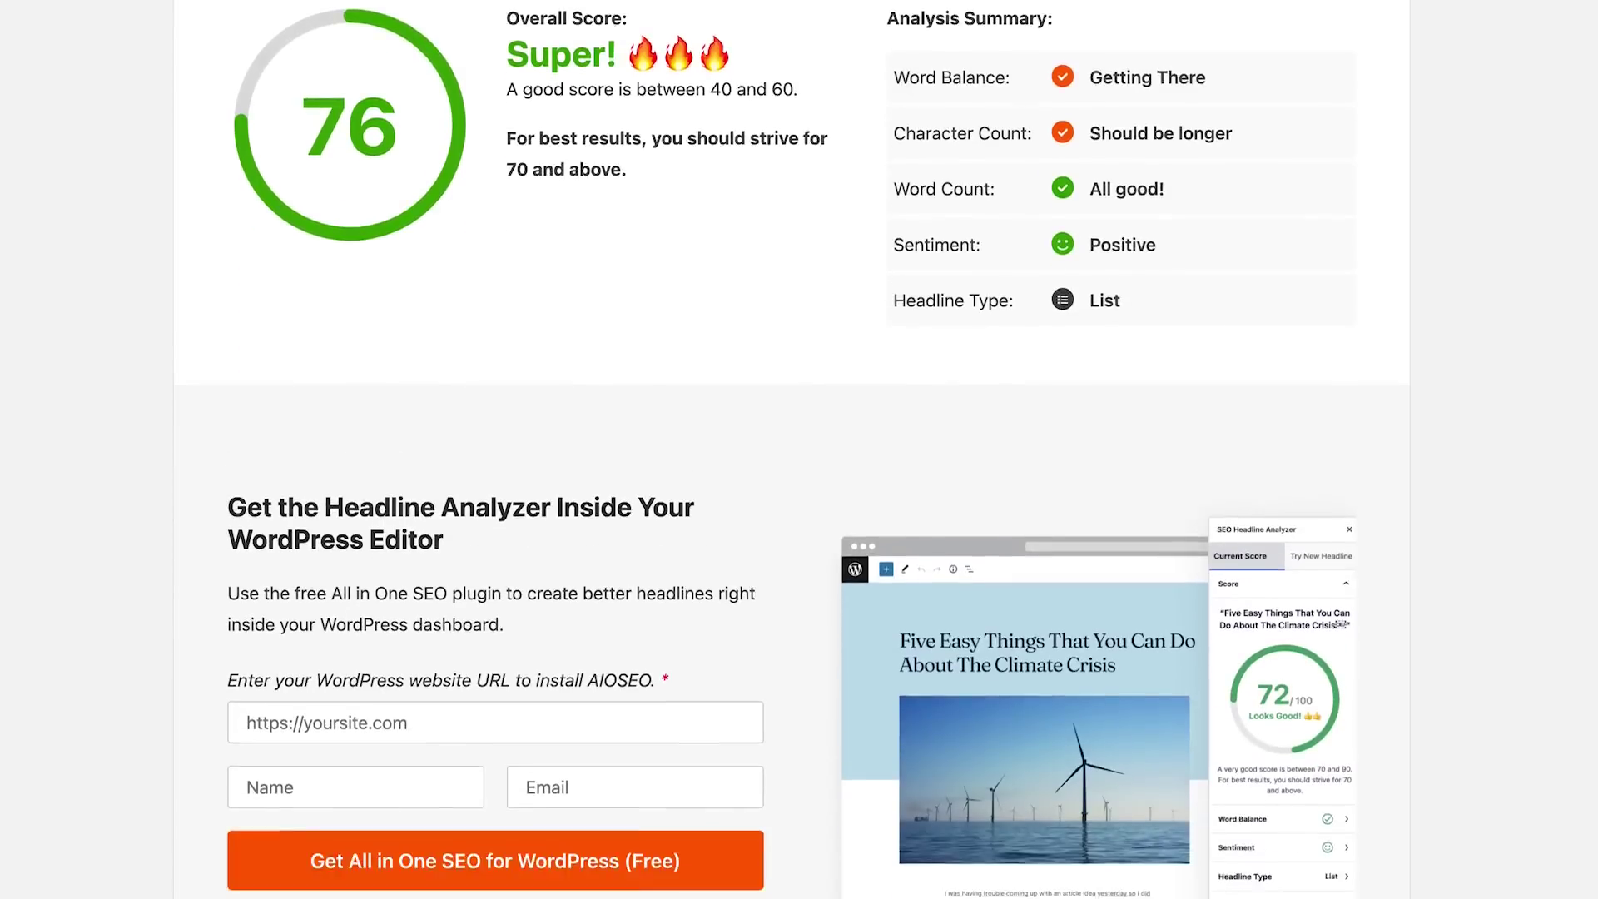
scroll(792, 449, down, 5)
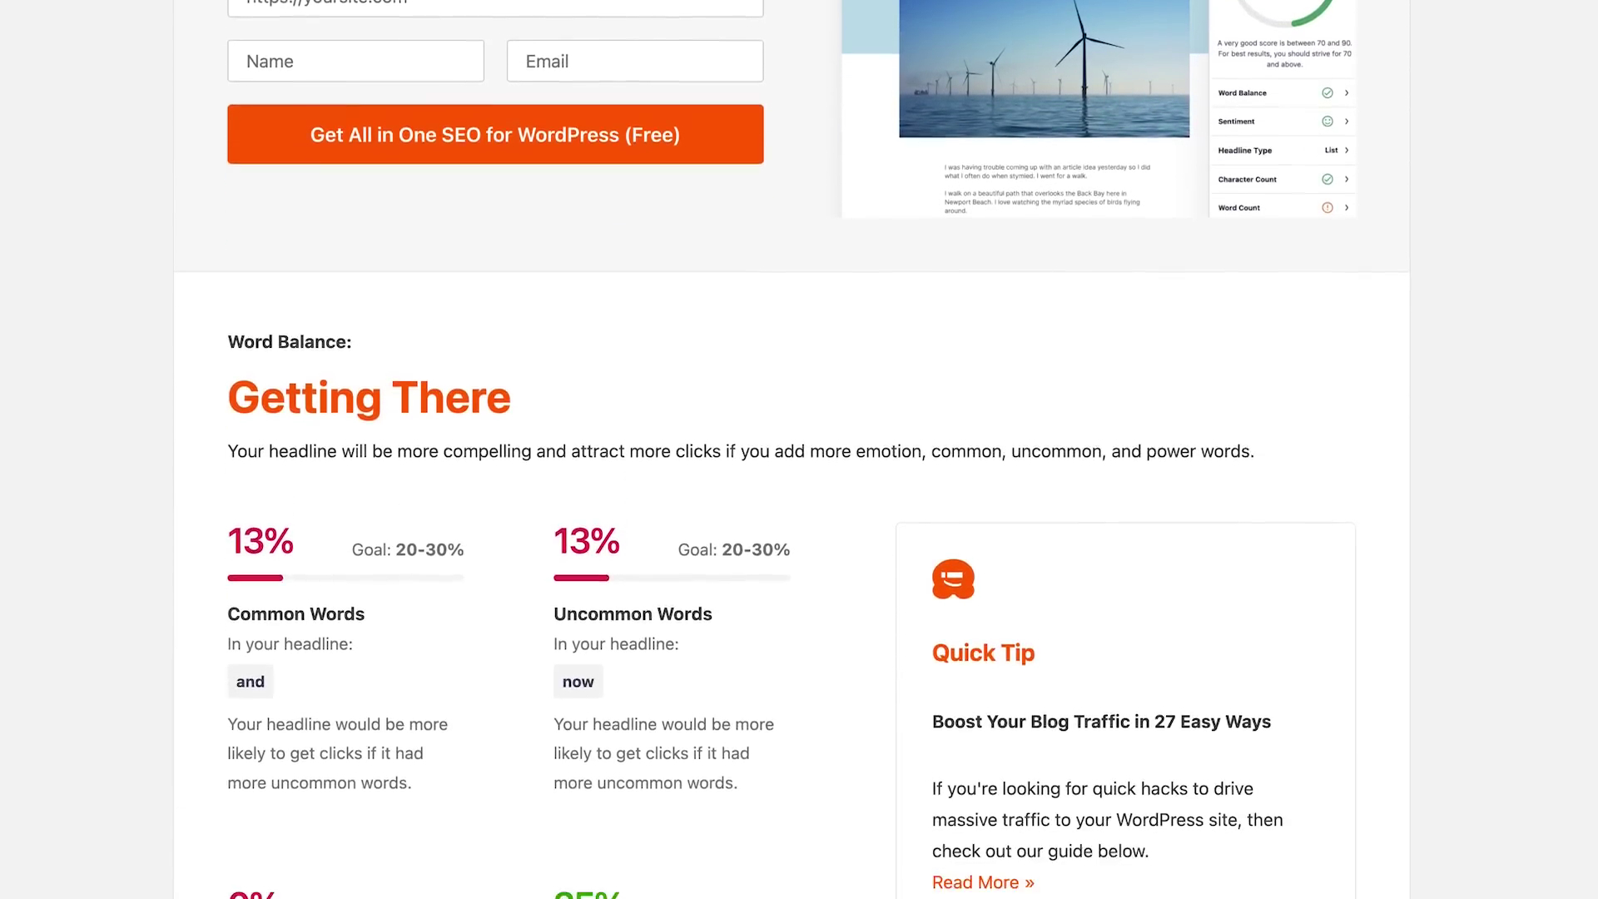
scroll(791, 450, down, 2)
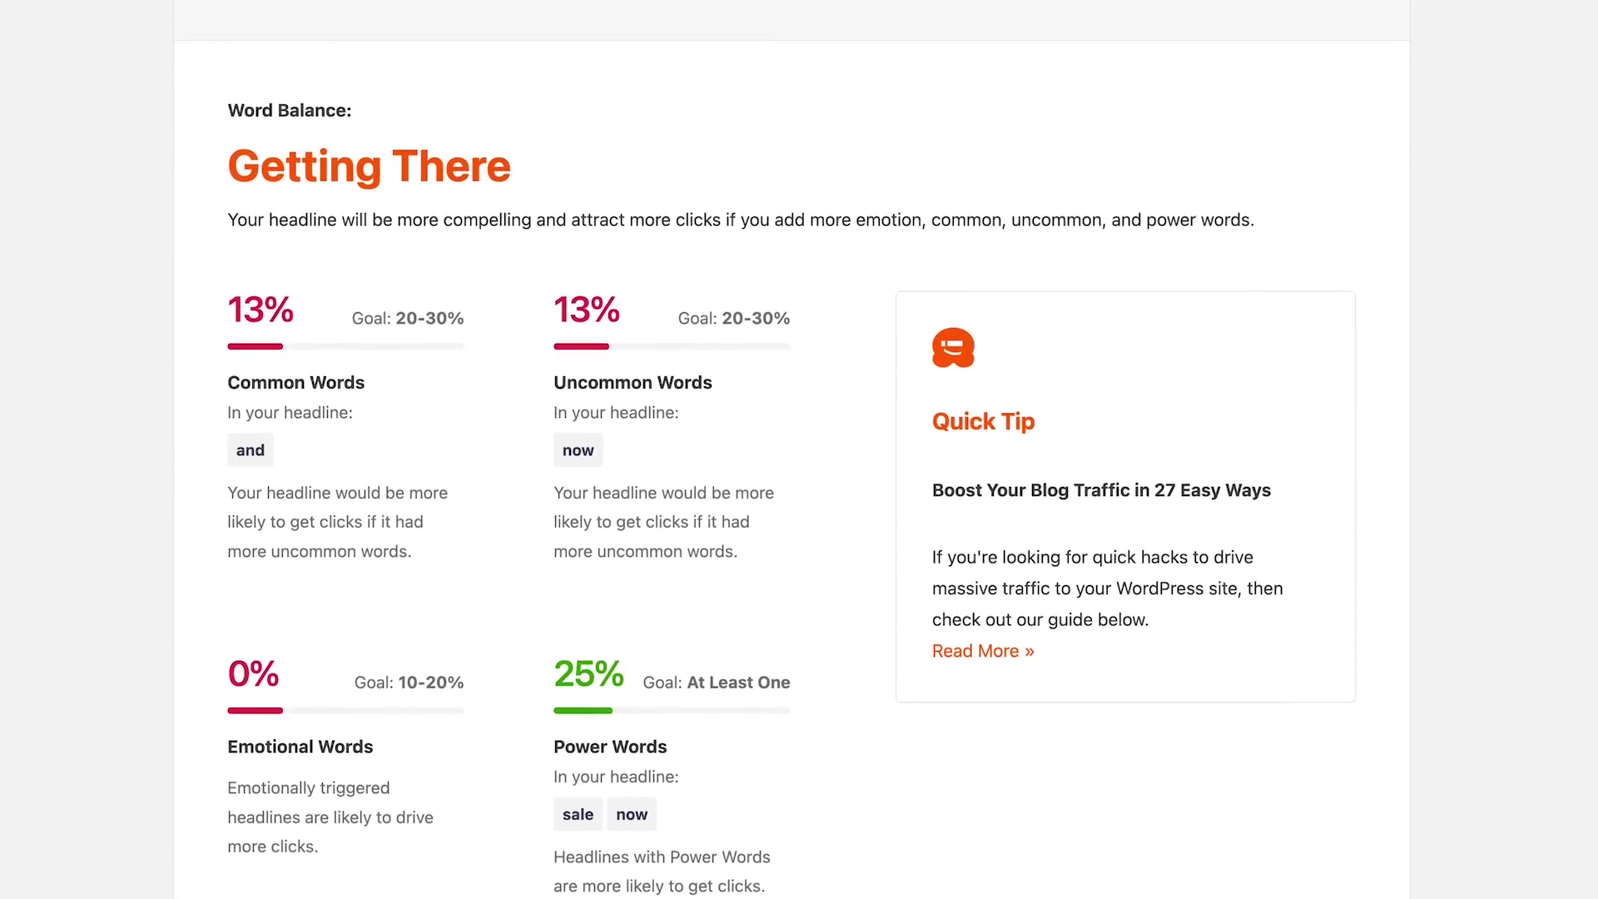
scroll(791, 450, down, 6)
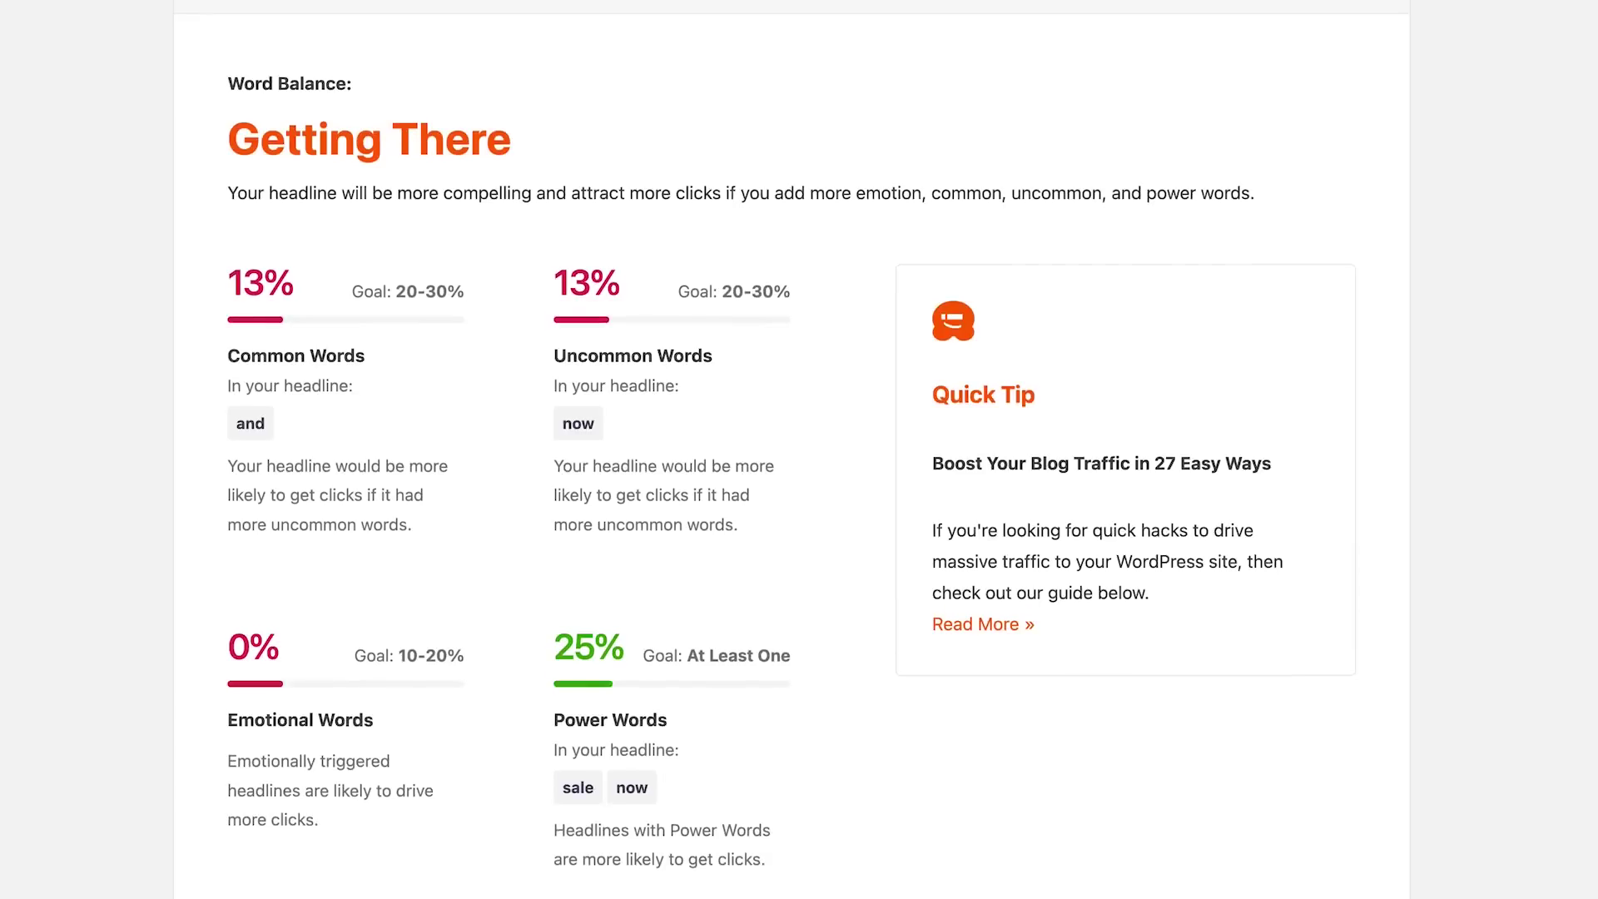
scroll(792, 449, down, 5)
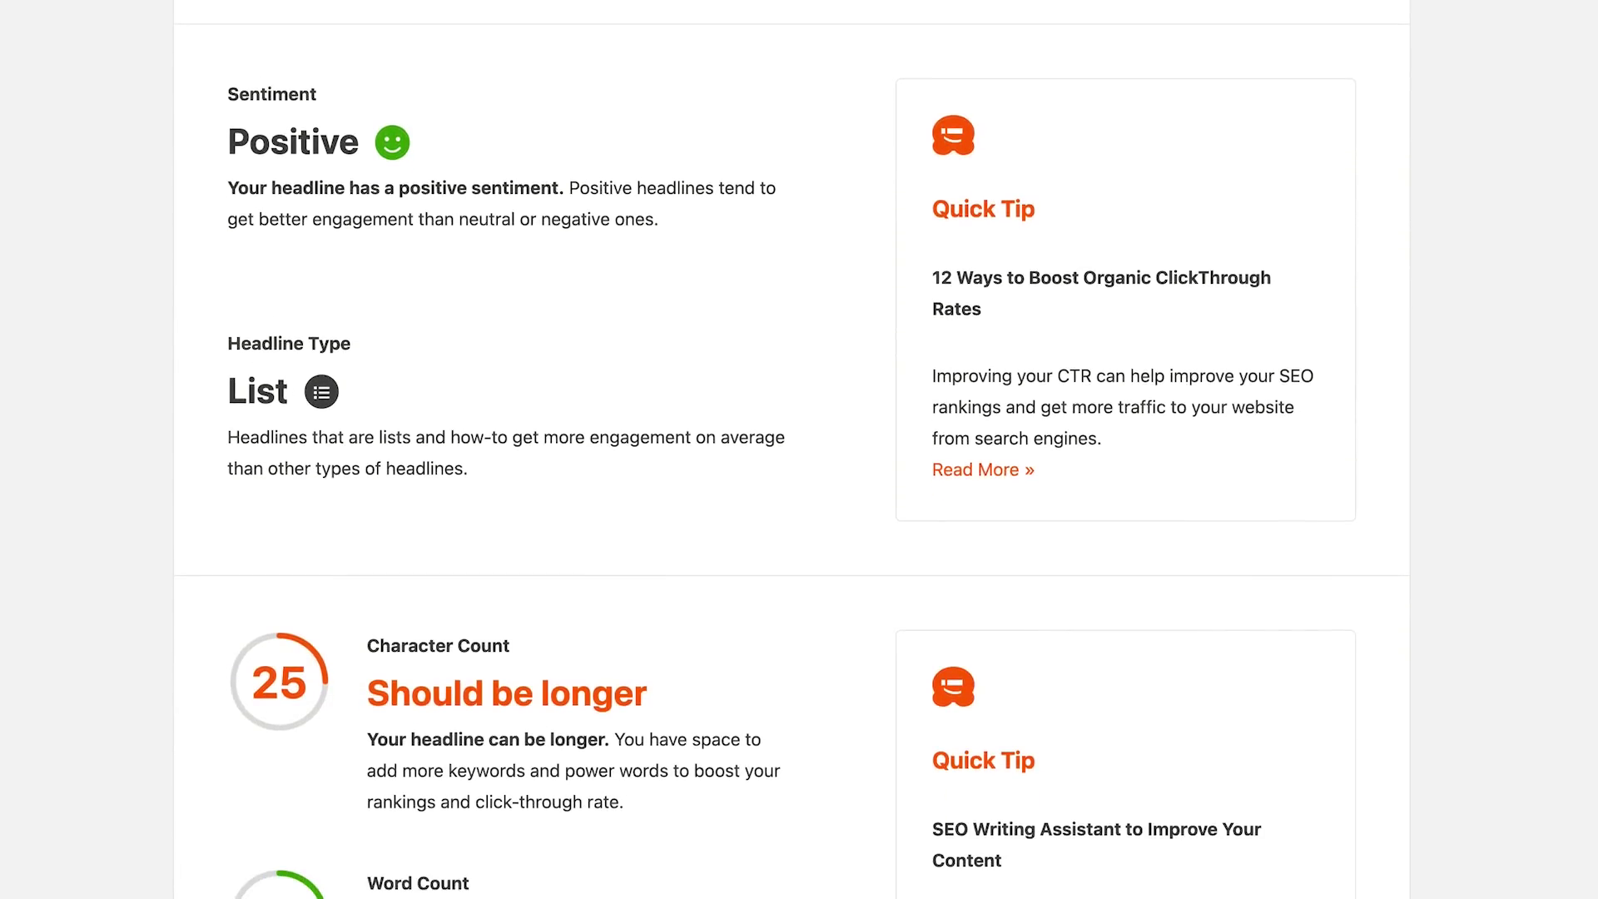
scroll(791, 449, down, 6)
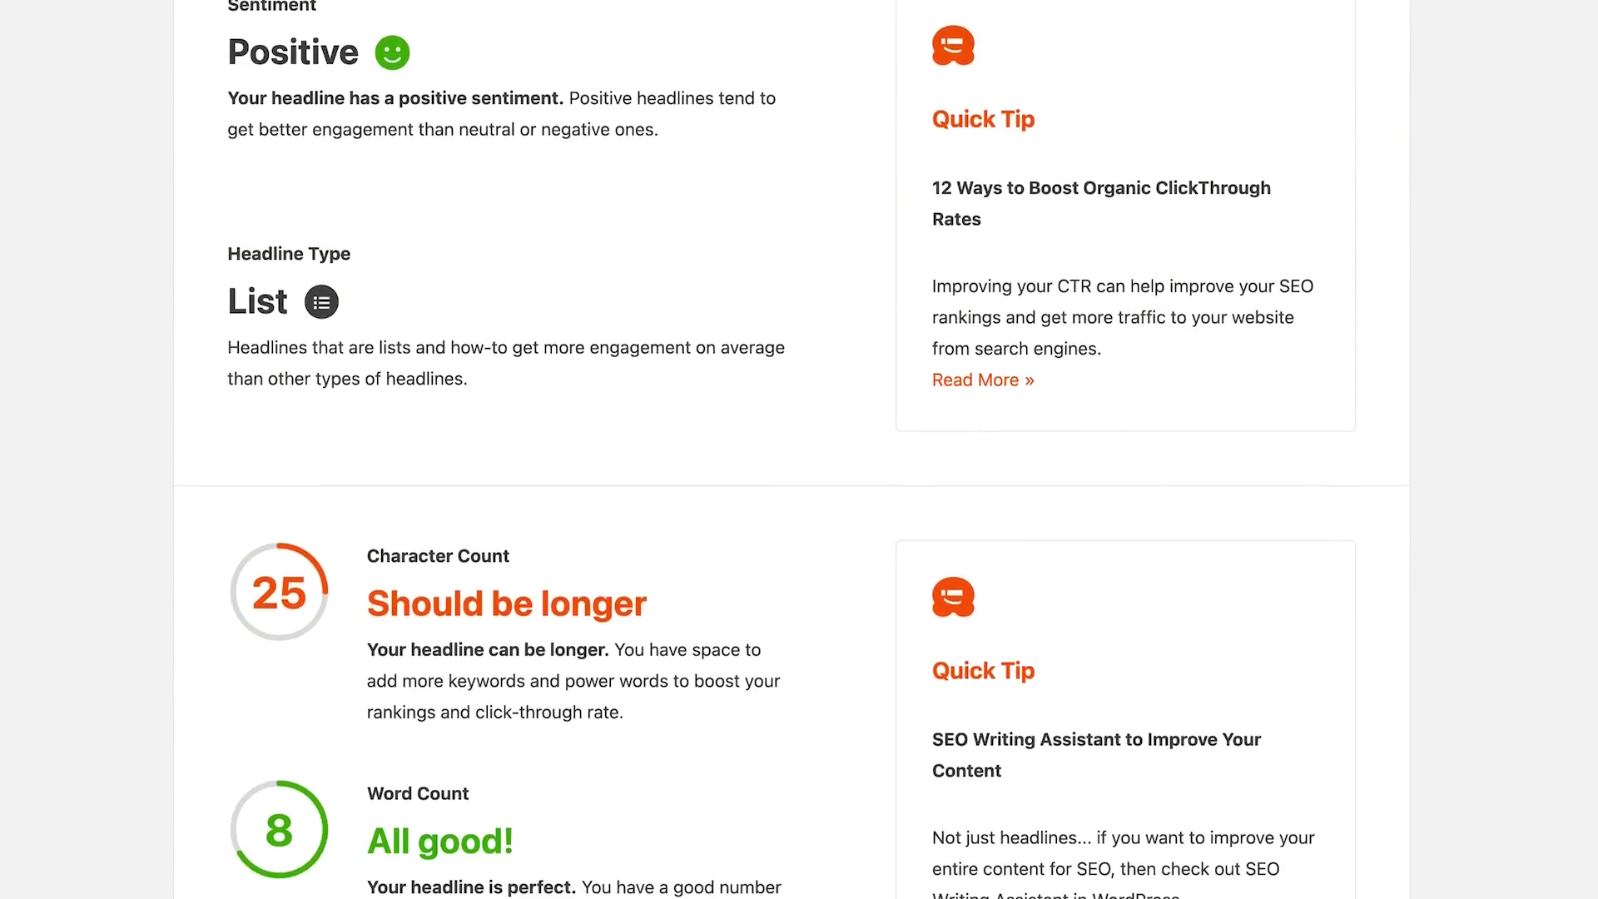
scroll(792, 449, down, 8)
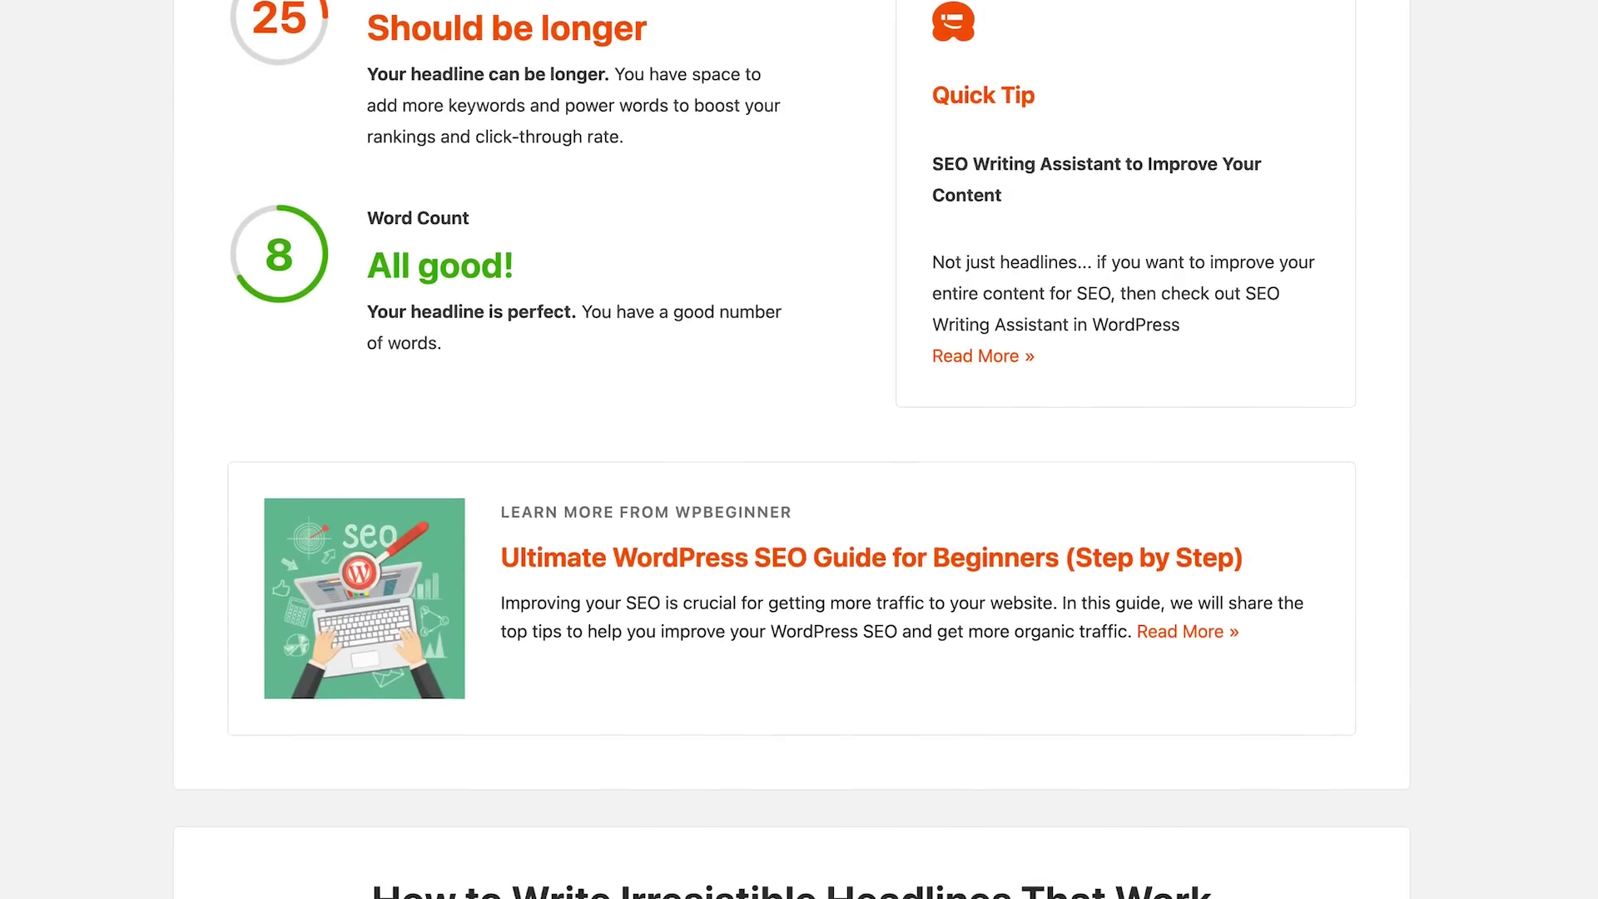
scroll(792, 450, down, 6)
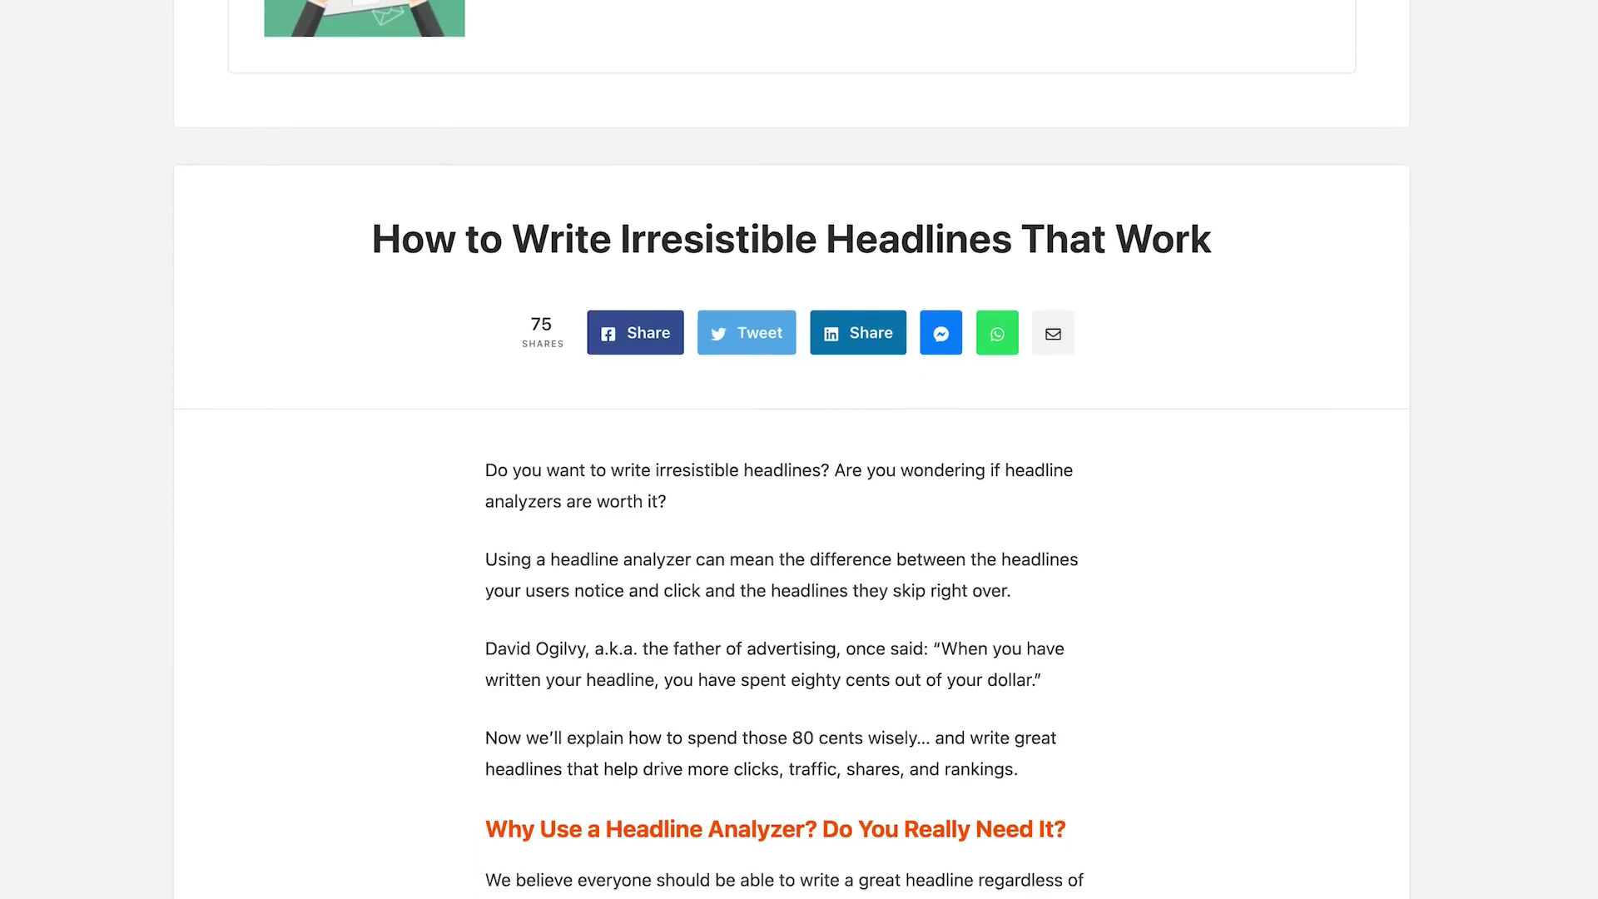
scroll(791, 450, down, 4)
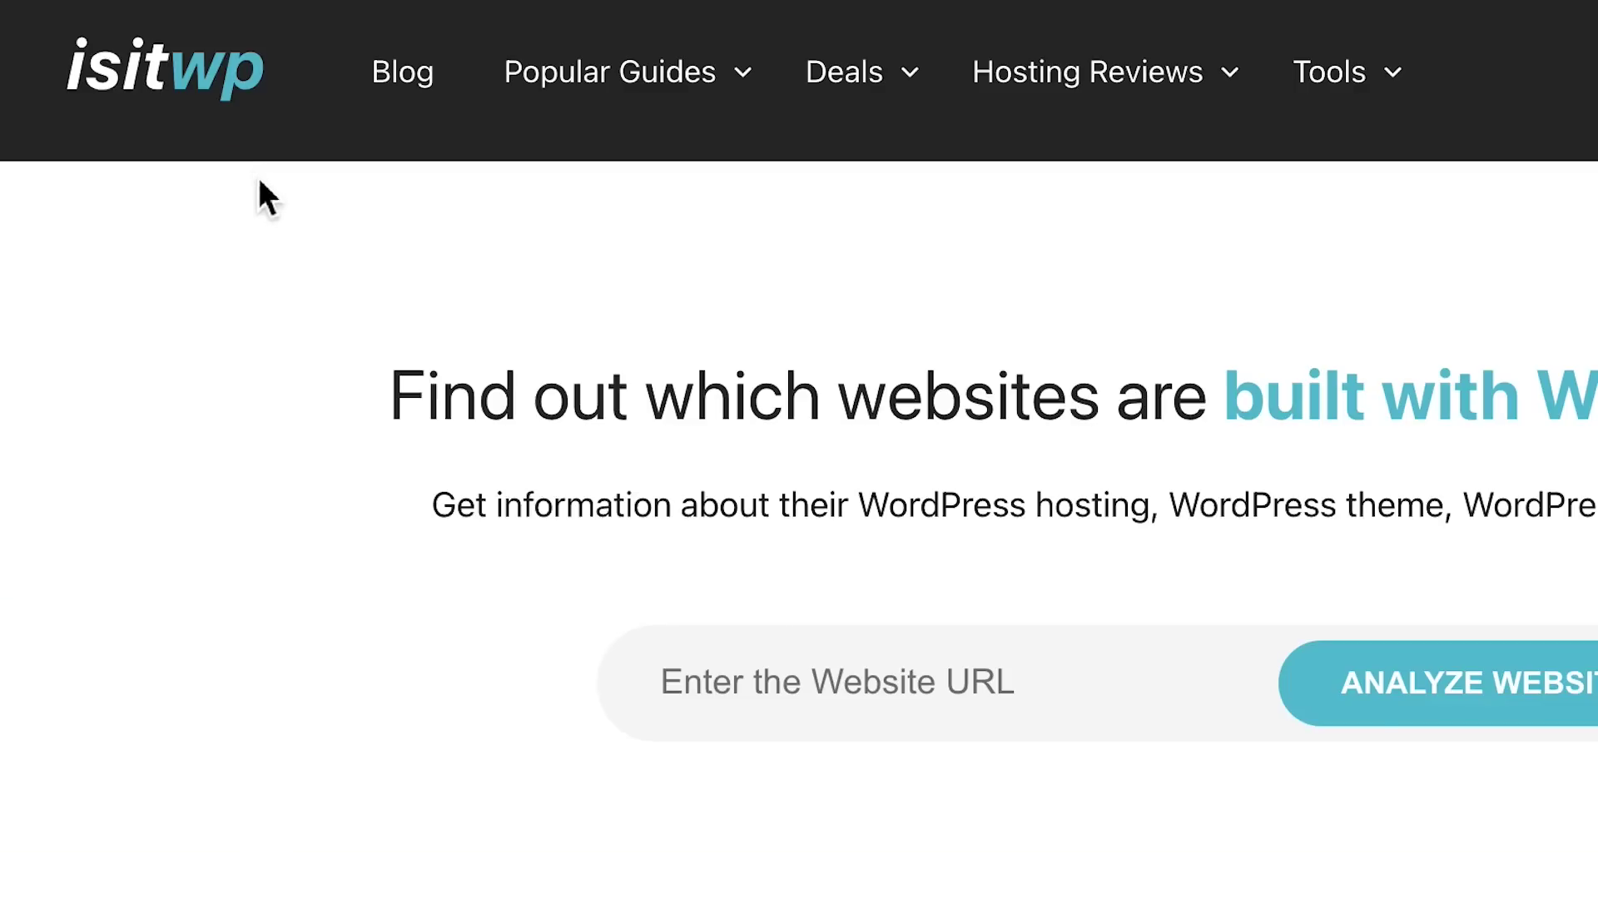
Step: Check blog.ted.com in IsItWP, then paste '10 Things to Consider When Choosing a New Home' into the Headline Analyzer
click(612, 447)
right_click(613, 447)
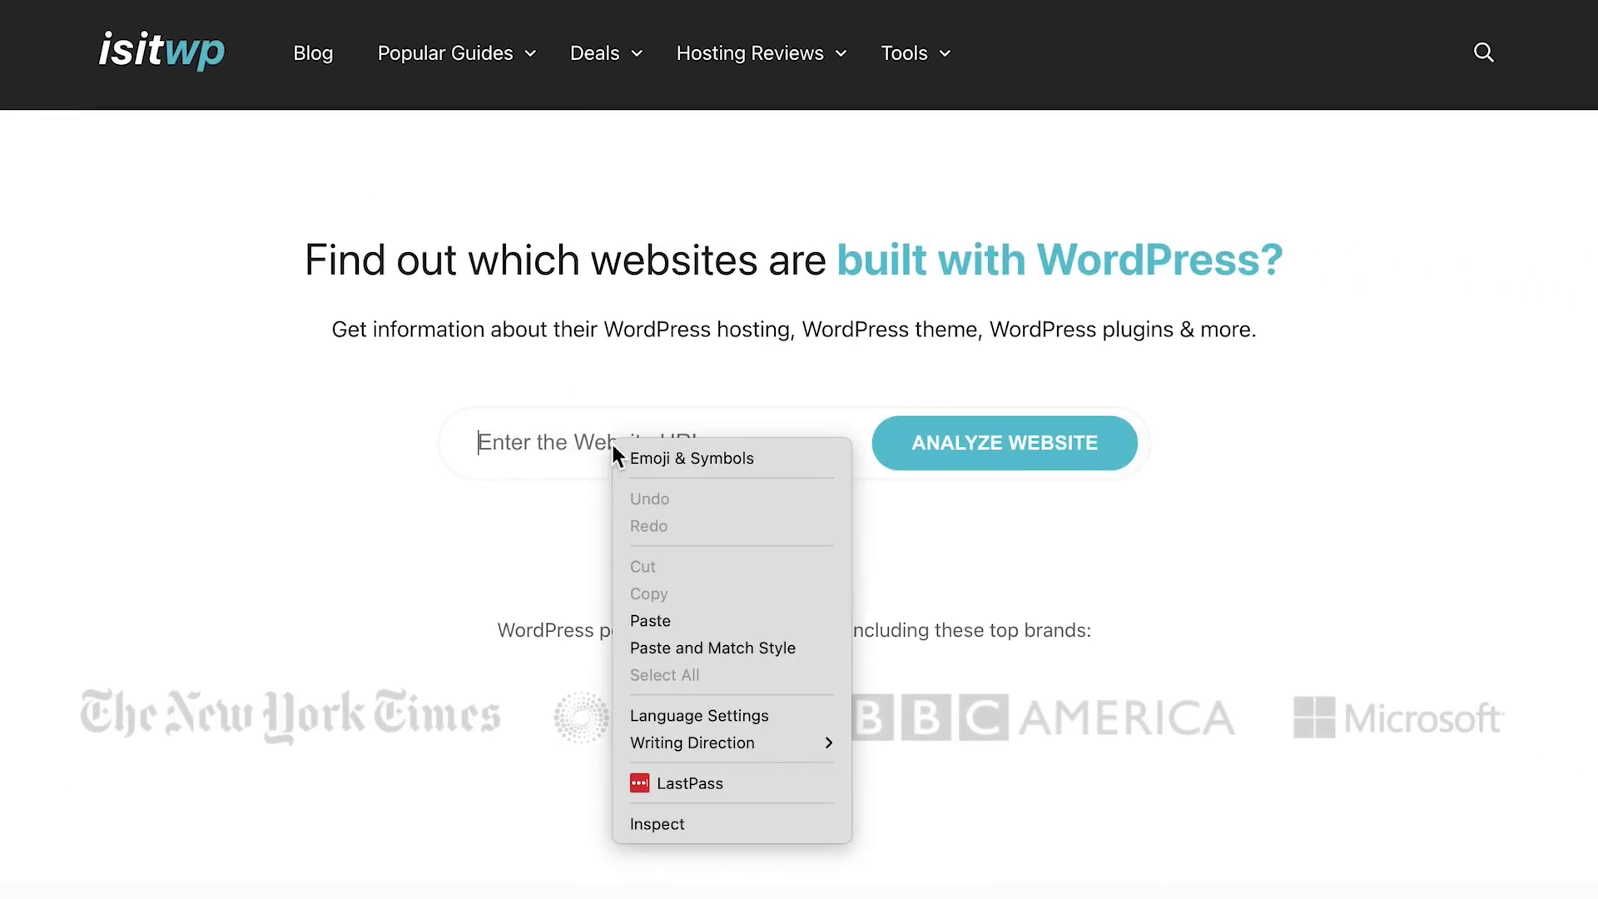
click(695, 616)
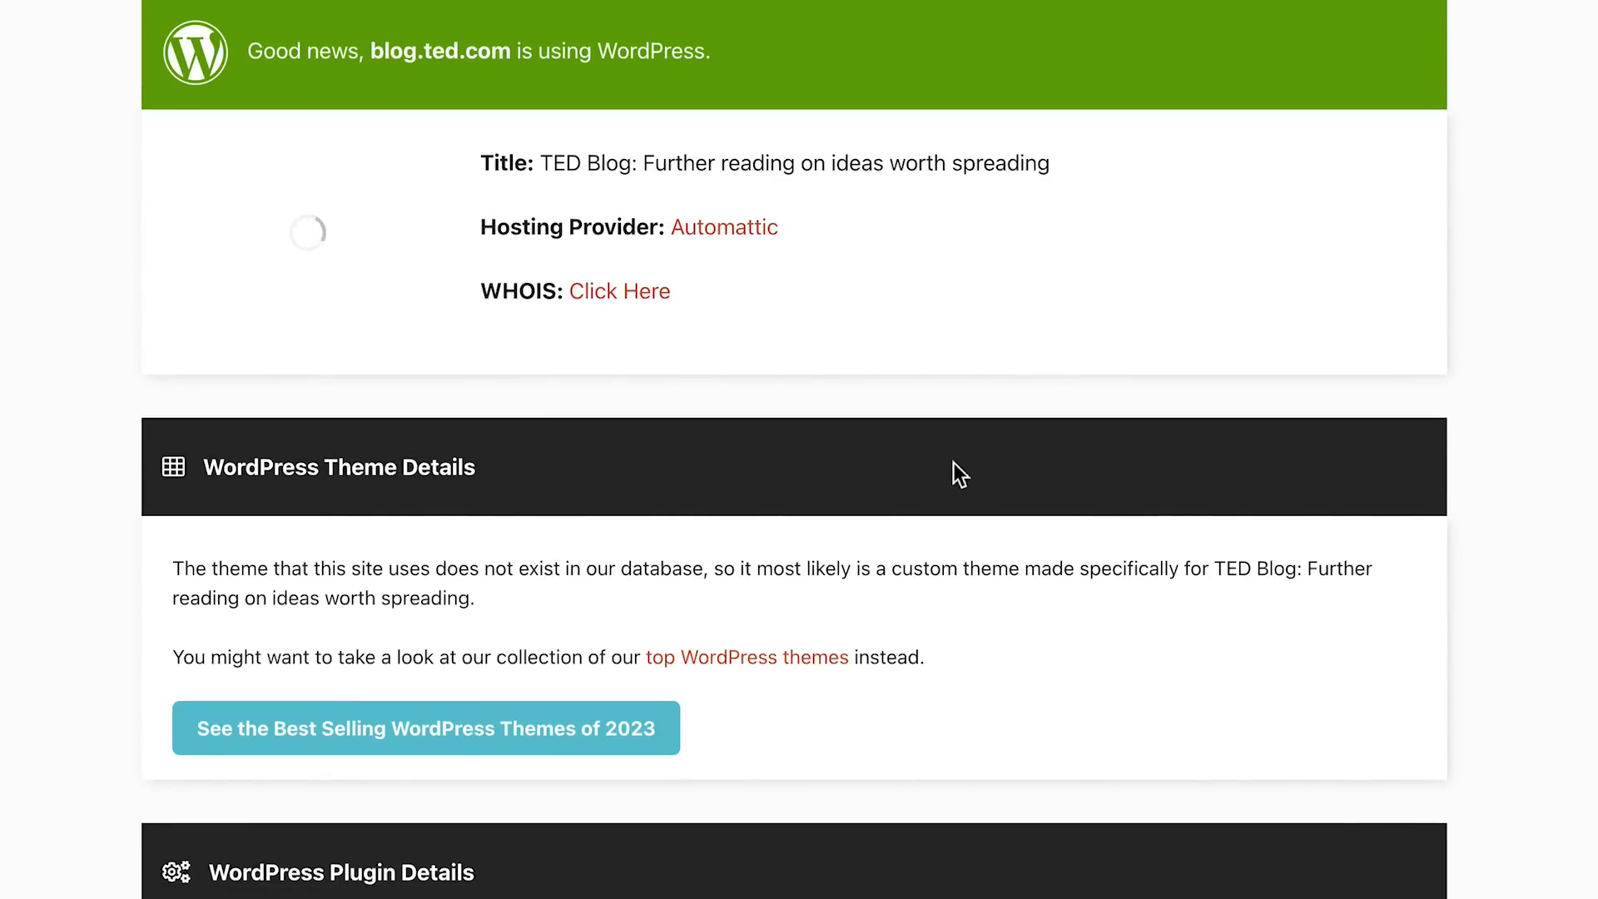
right_click(558, 508)
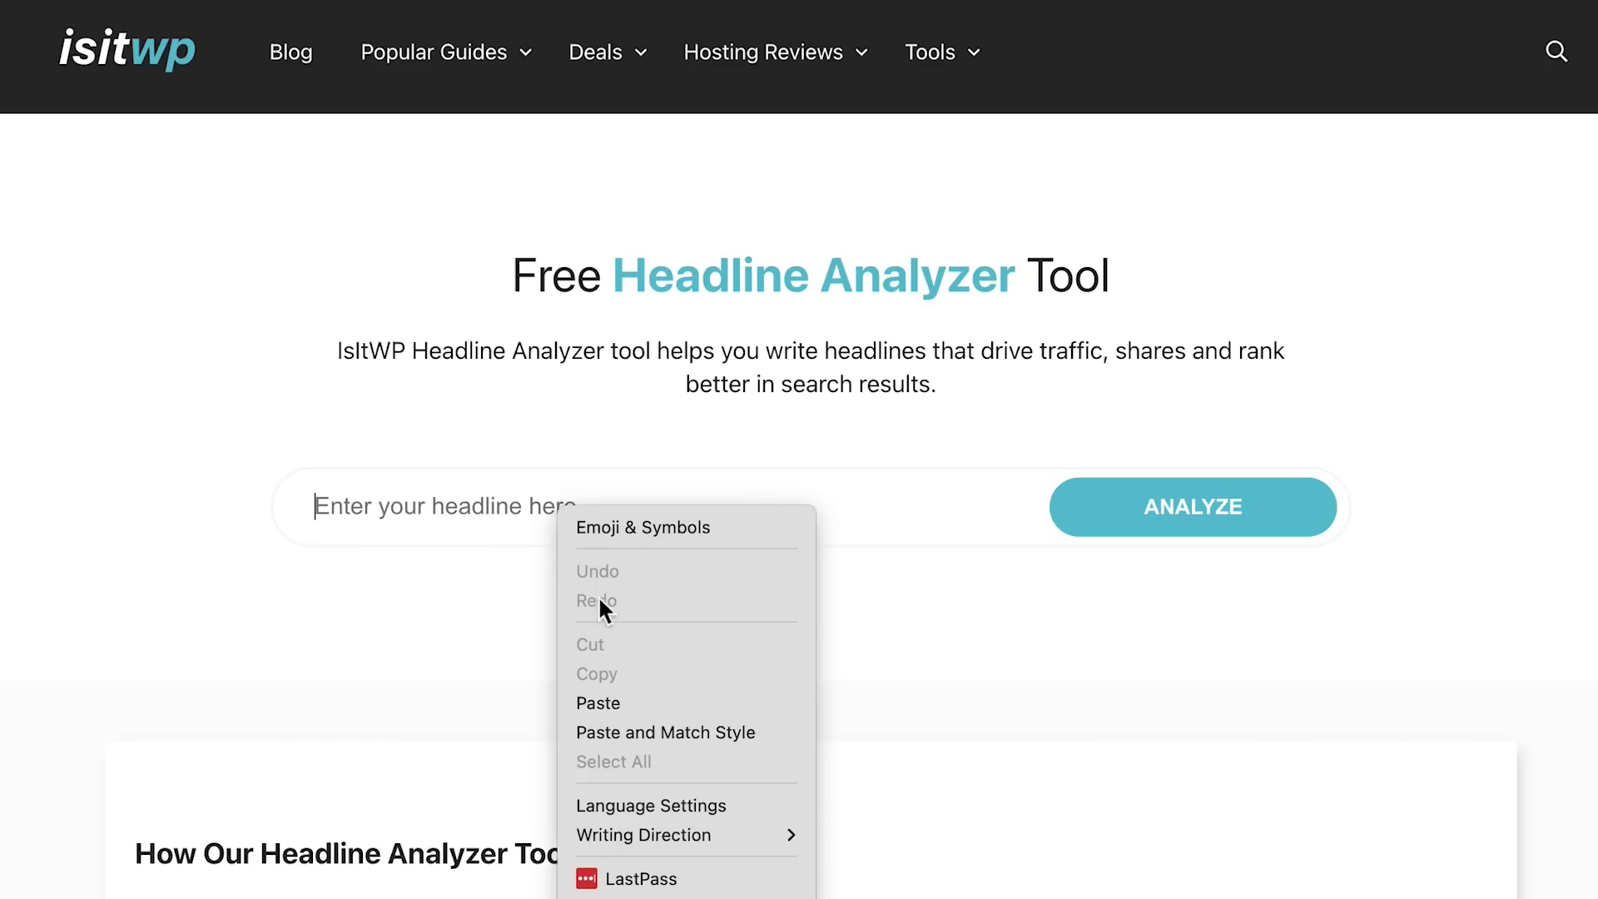
click(649, 703)
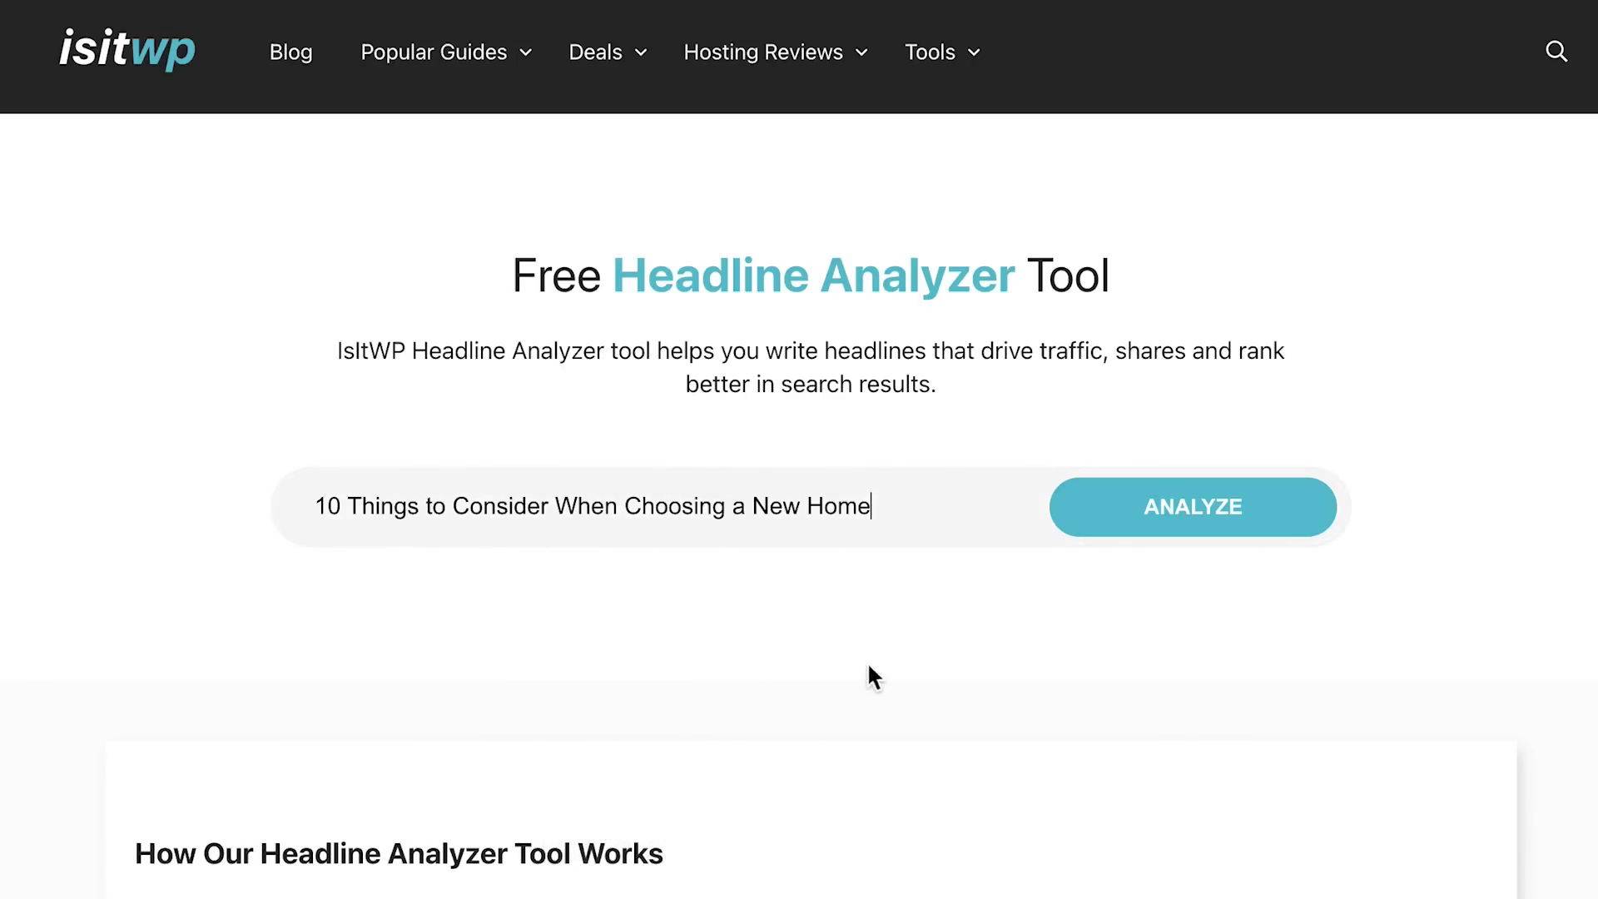
Step: Analyze the new-home headline and scroll through its 90-point word, length and sentiment score cards
click(1155, 539)
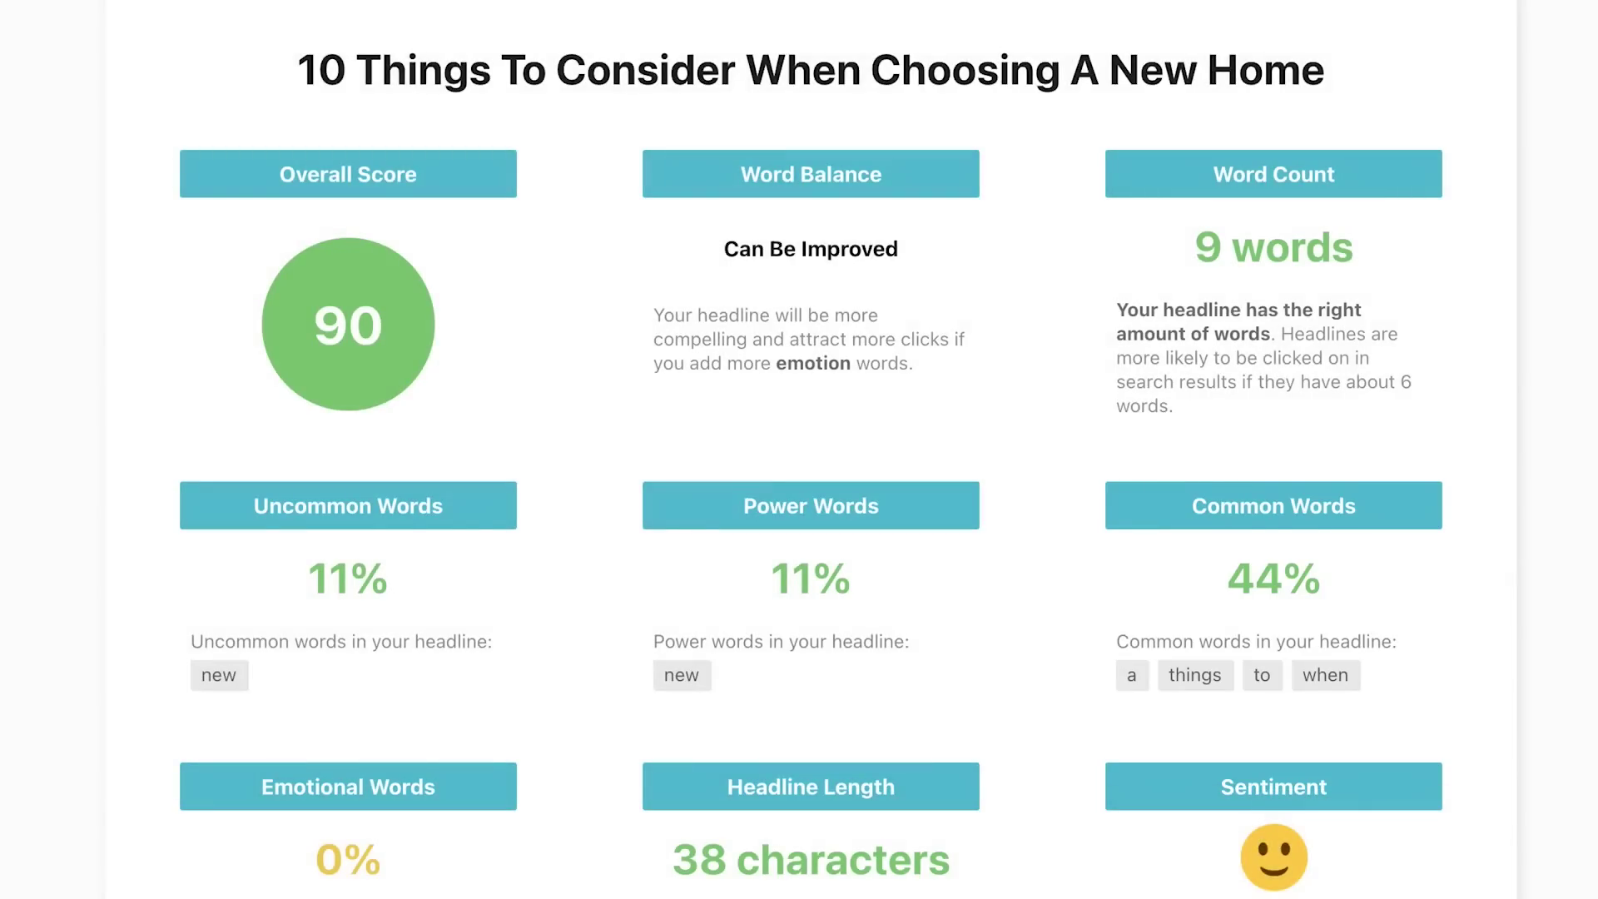
scroll(812, 449, down, 5)
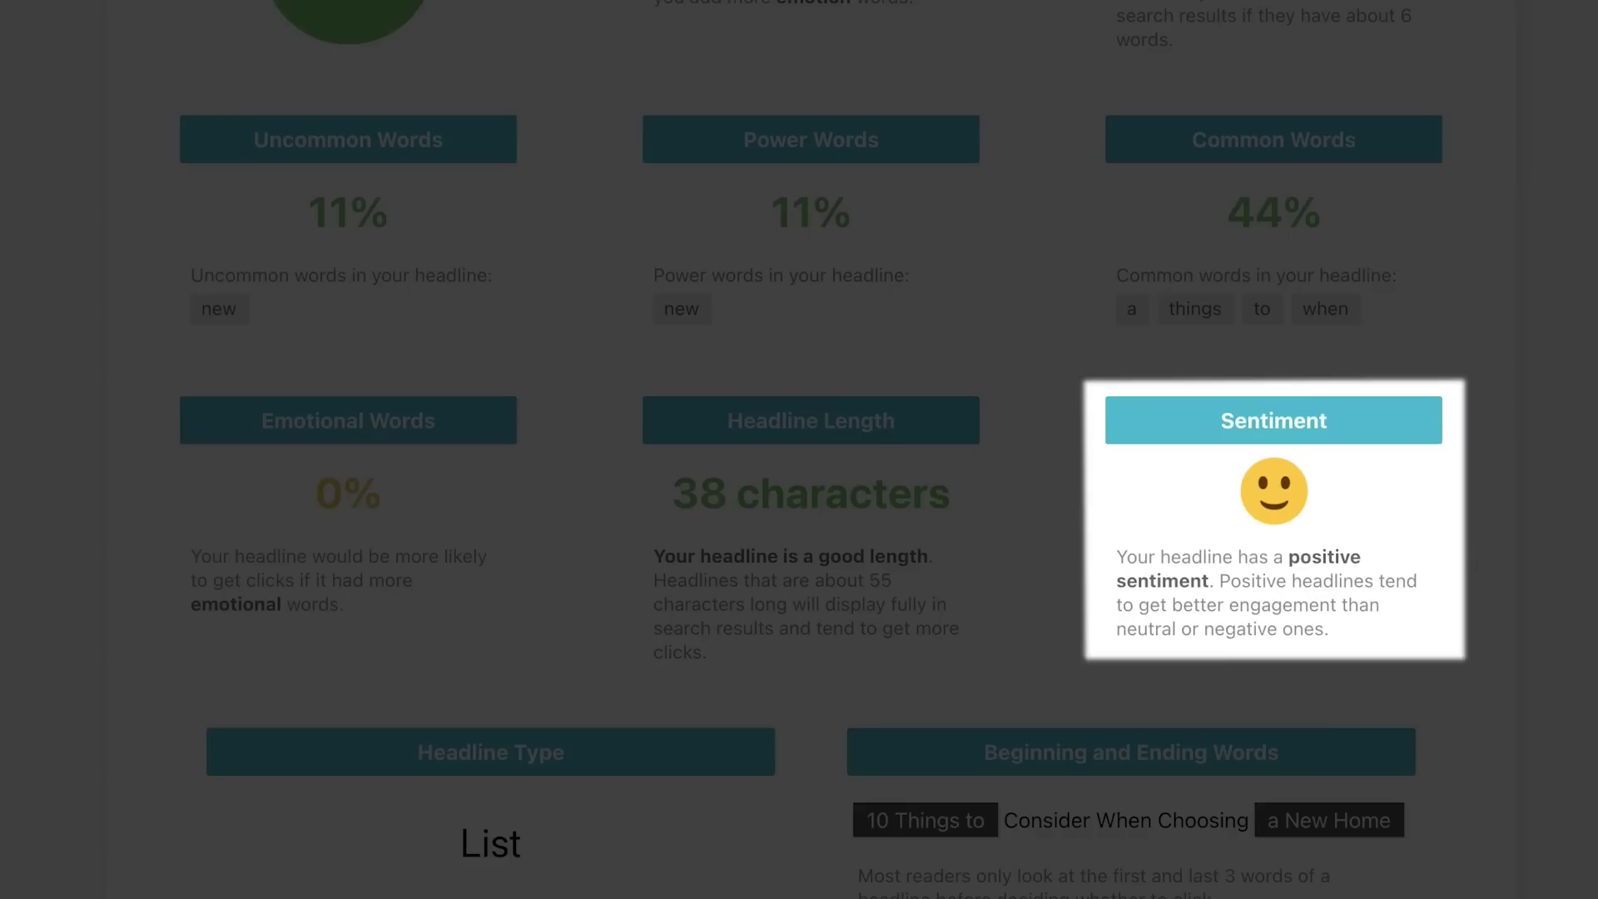
scroll(811, 450, down, 10)
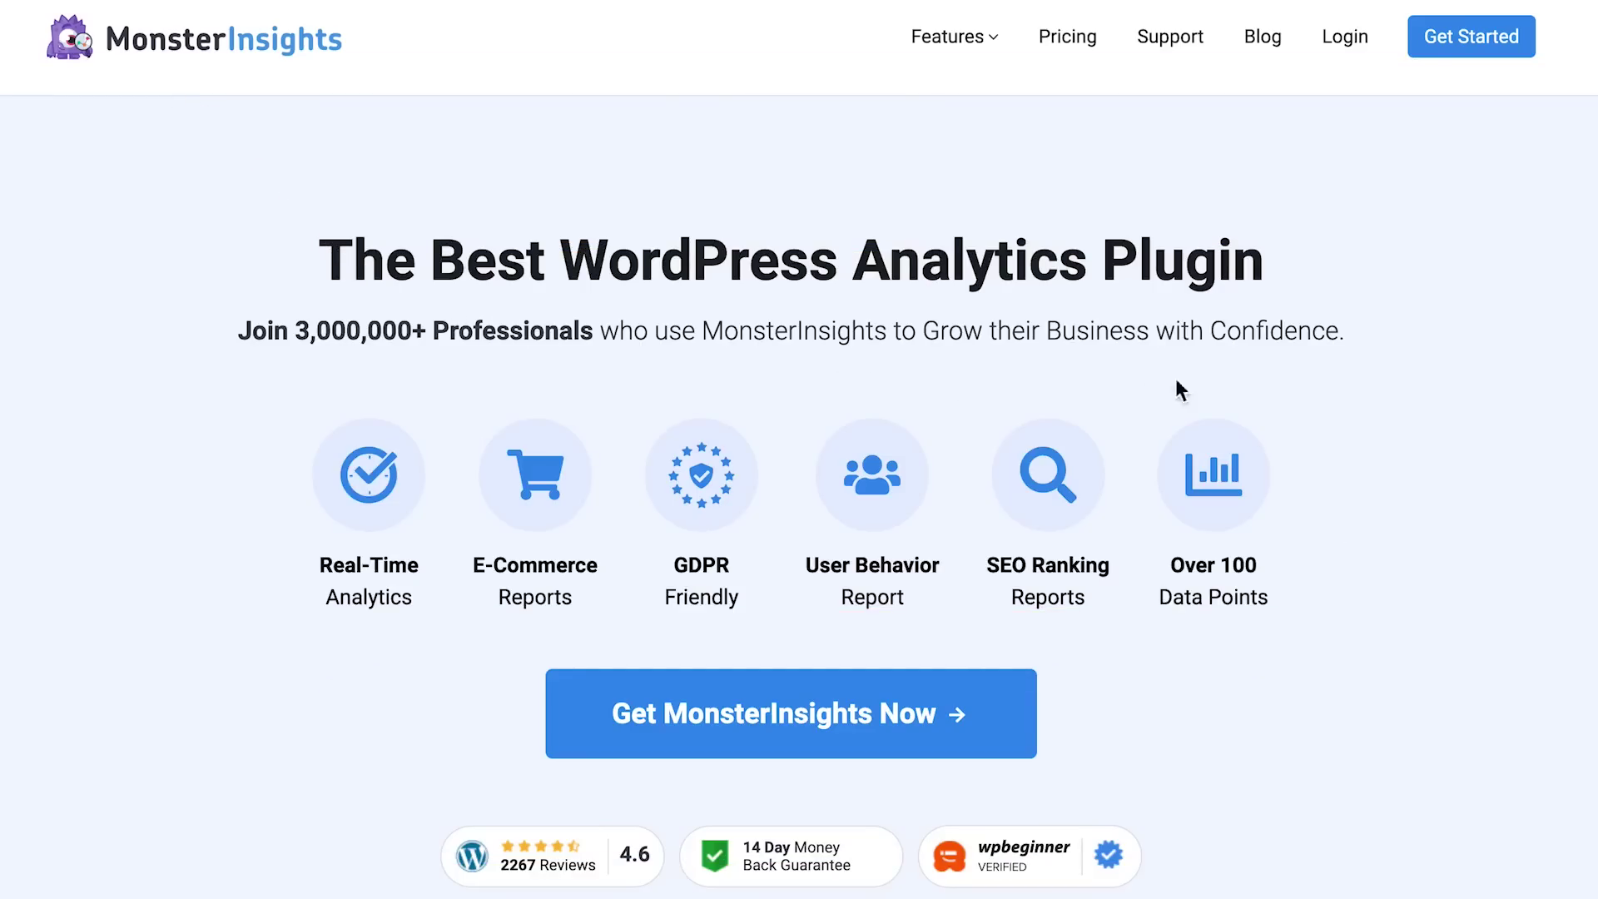
Step: Scroll through the Power, Emotion and Uncommon word banks, then select the empty headline field
scroll(798, 450, down, 7)
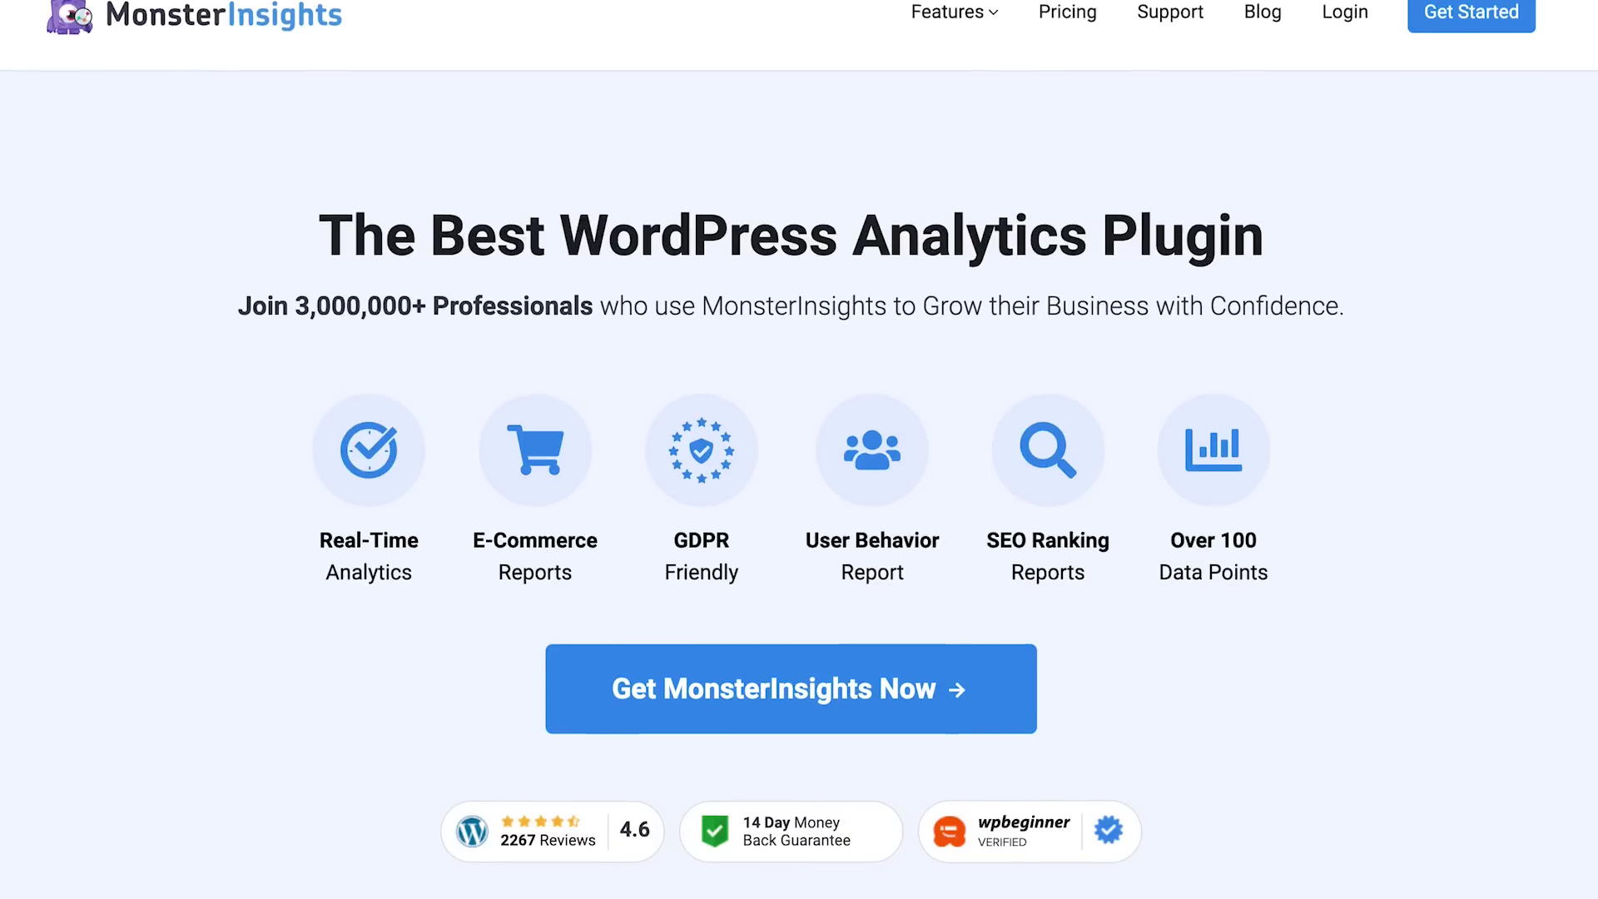
scroll(799, 449, down, 8)
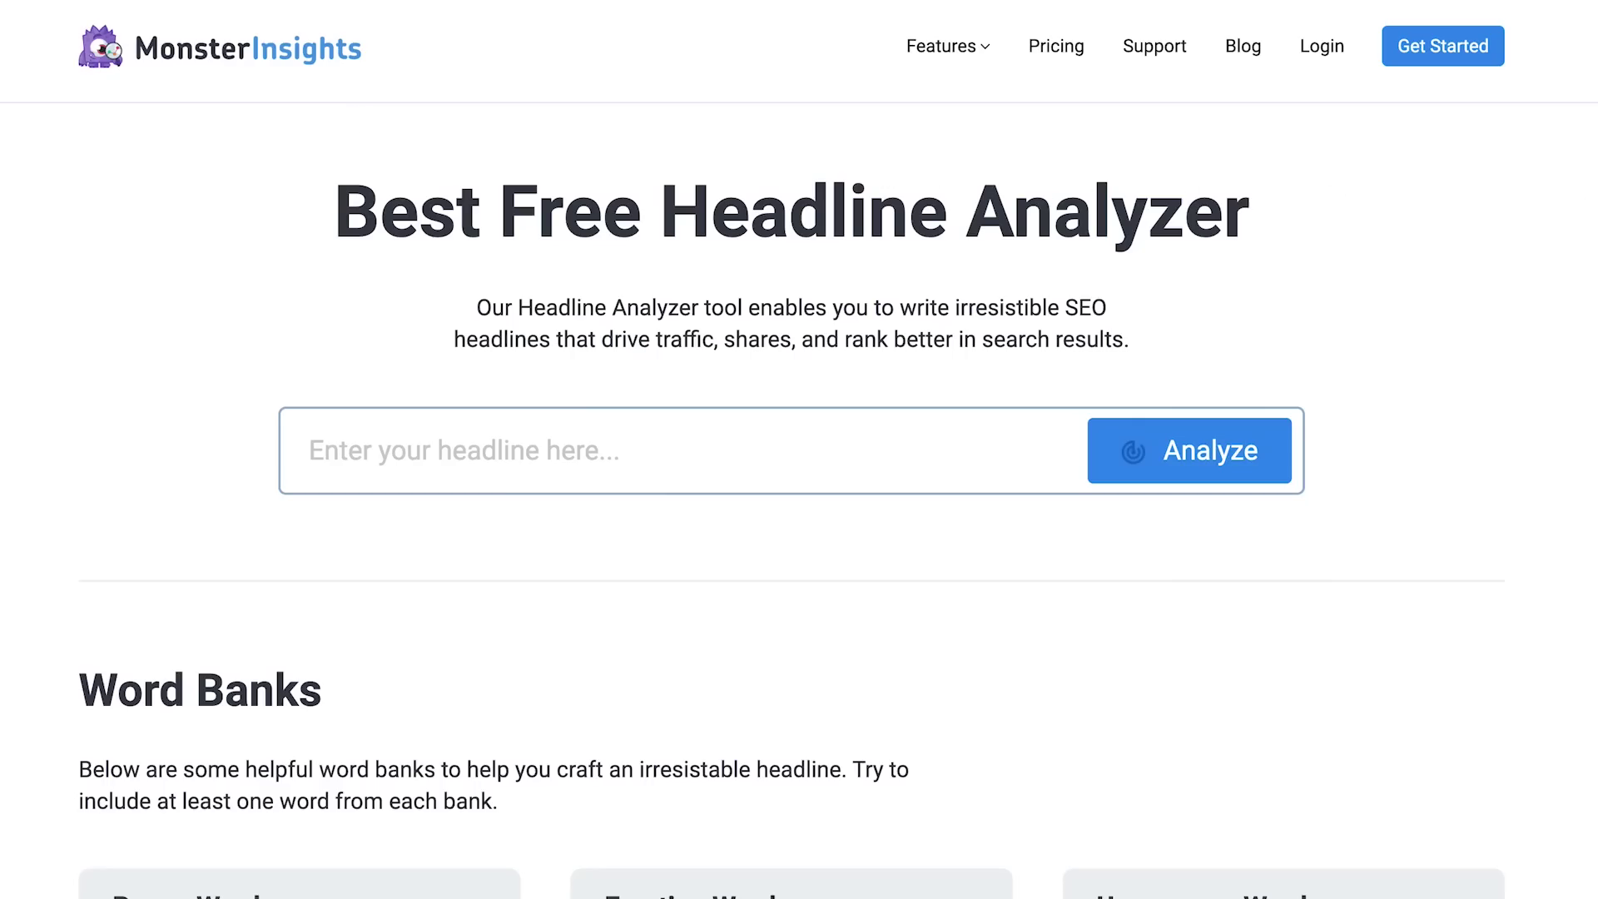
scroll(798, 449, down, 2)
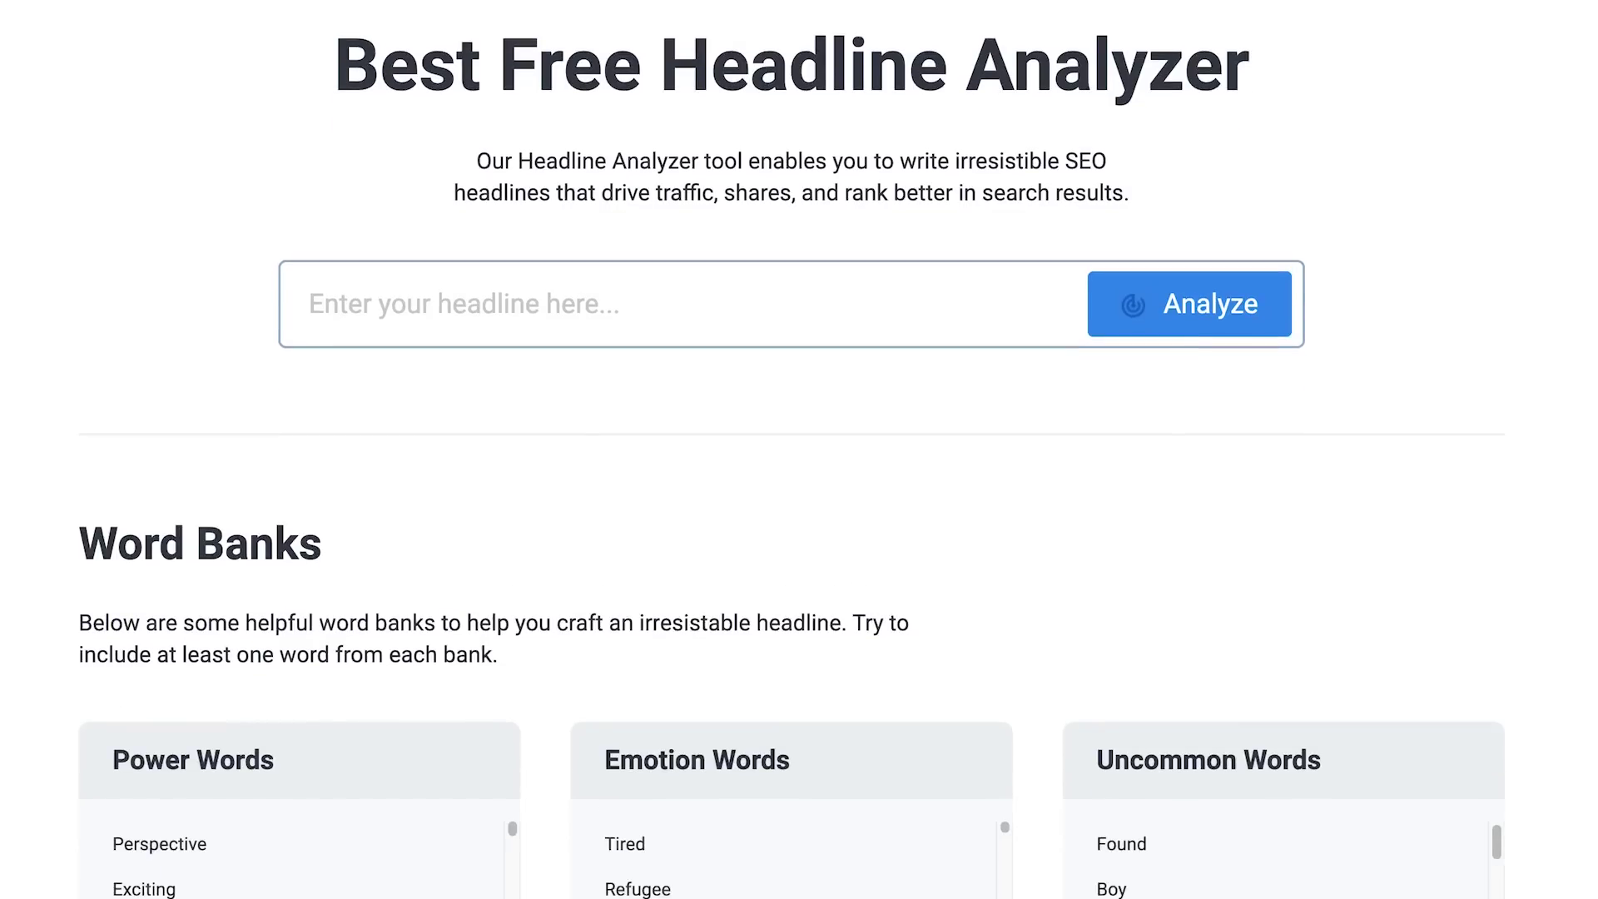
scroll(798, 449, down, 5)
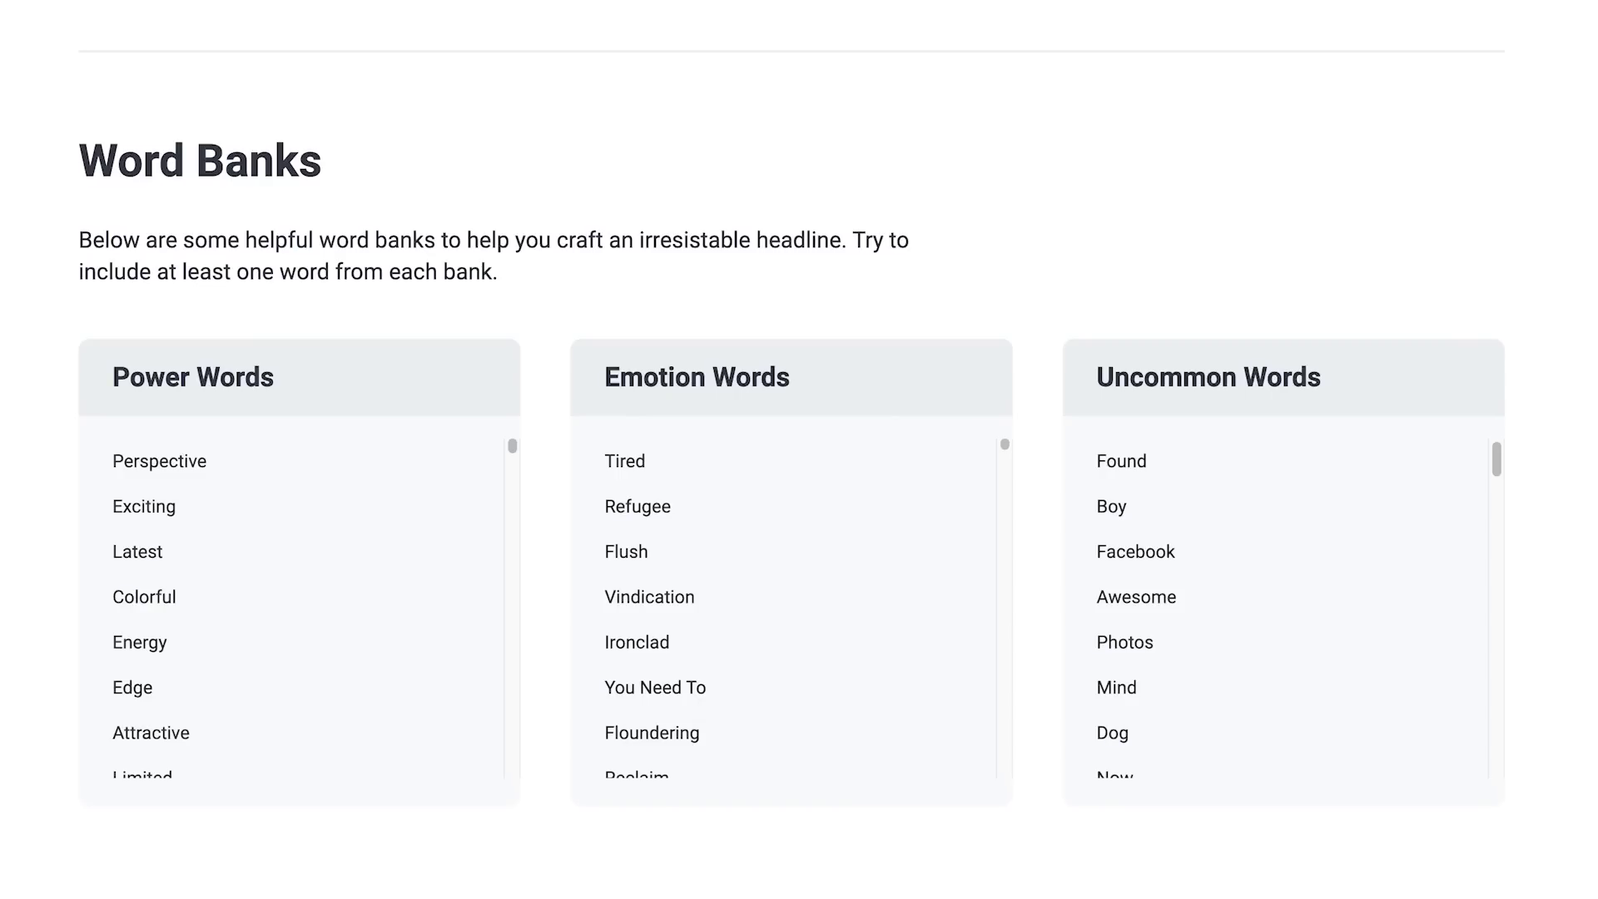
scroll(799, 450, up, 3)
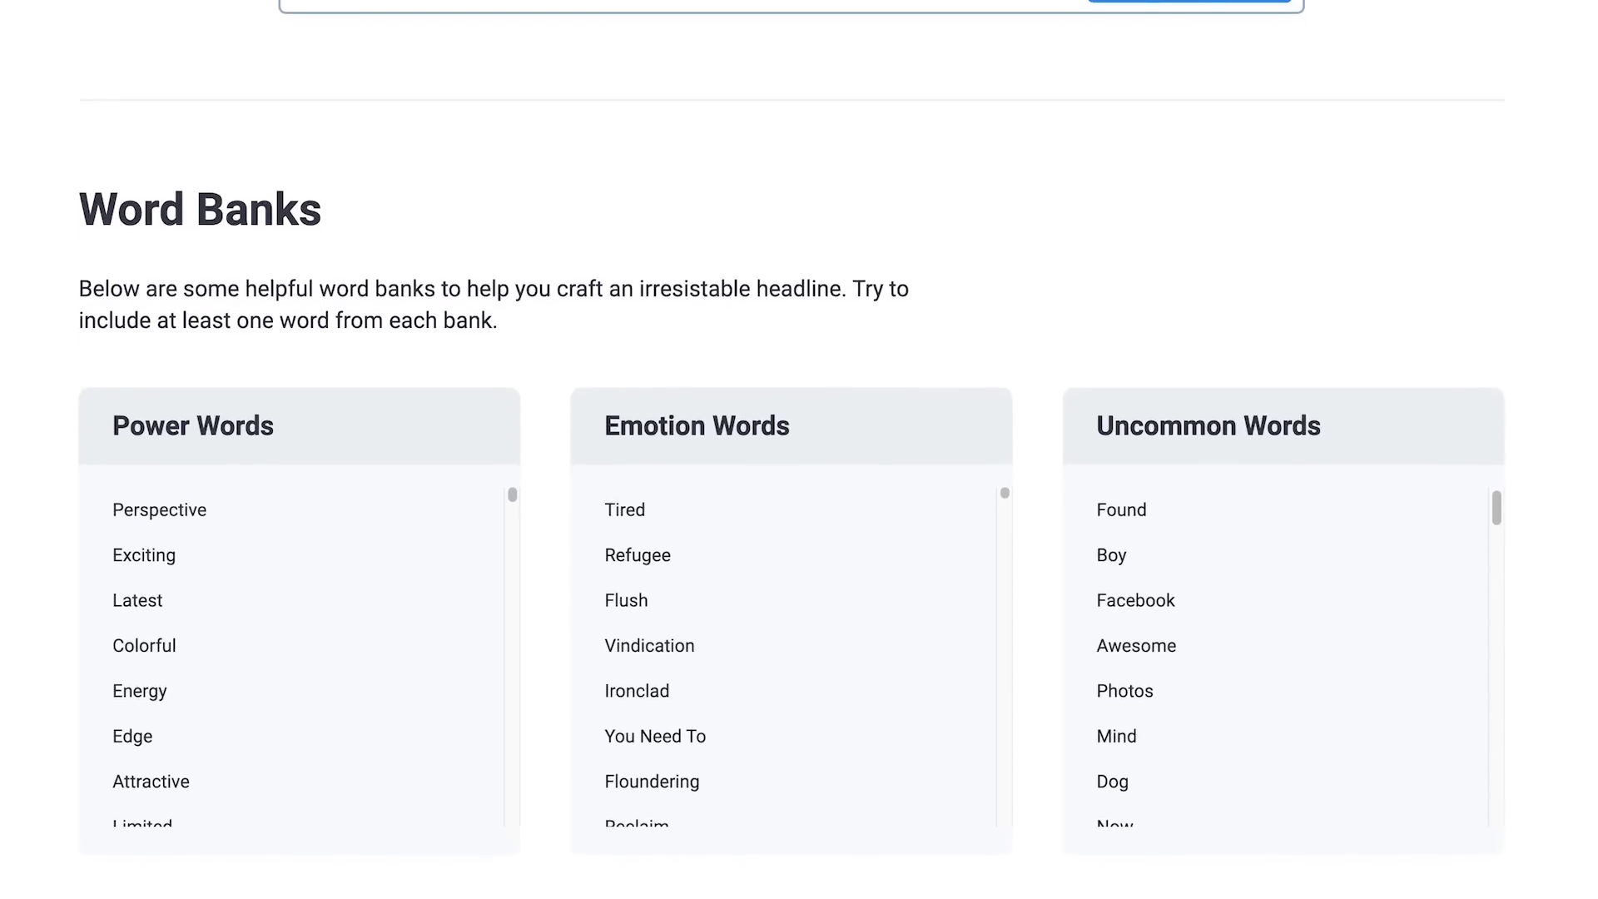
scroll(1545, 79, up, 3)
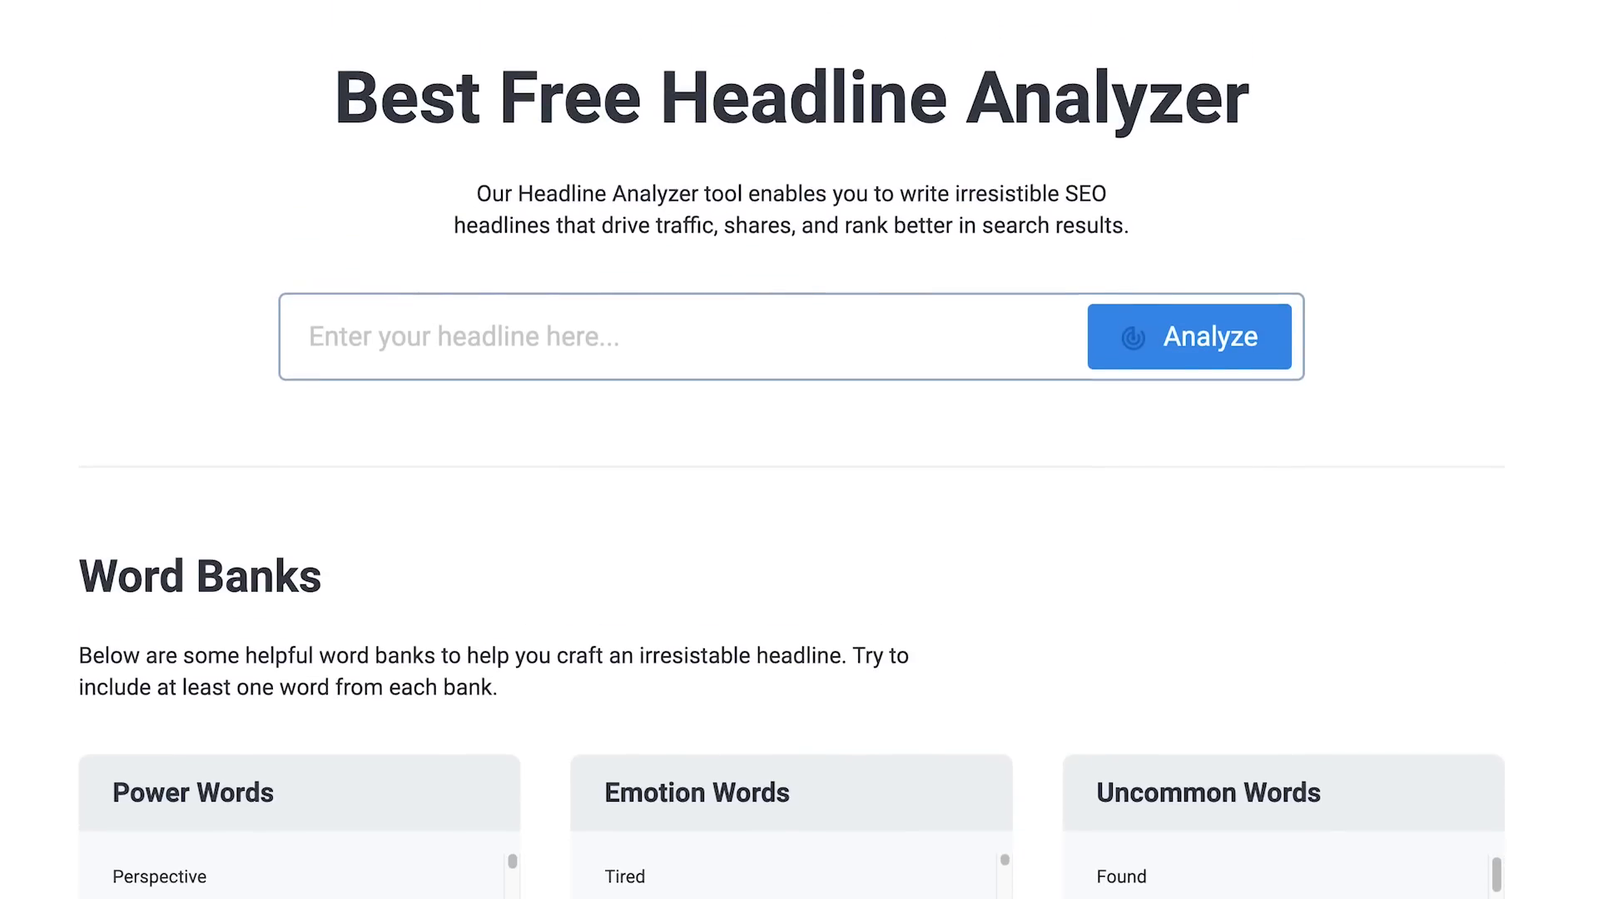
click(657, 331)
Step: Paste the deck-building headline into MonsterInsights' analyzer, score it, and scroll its results
right_click(657, 331)
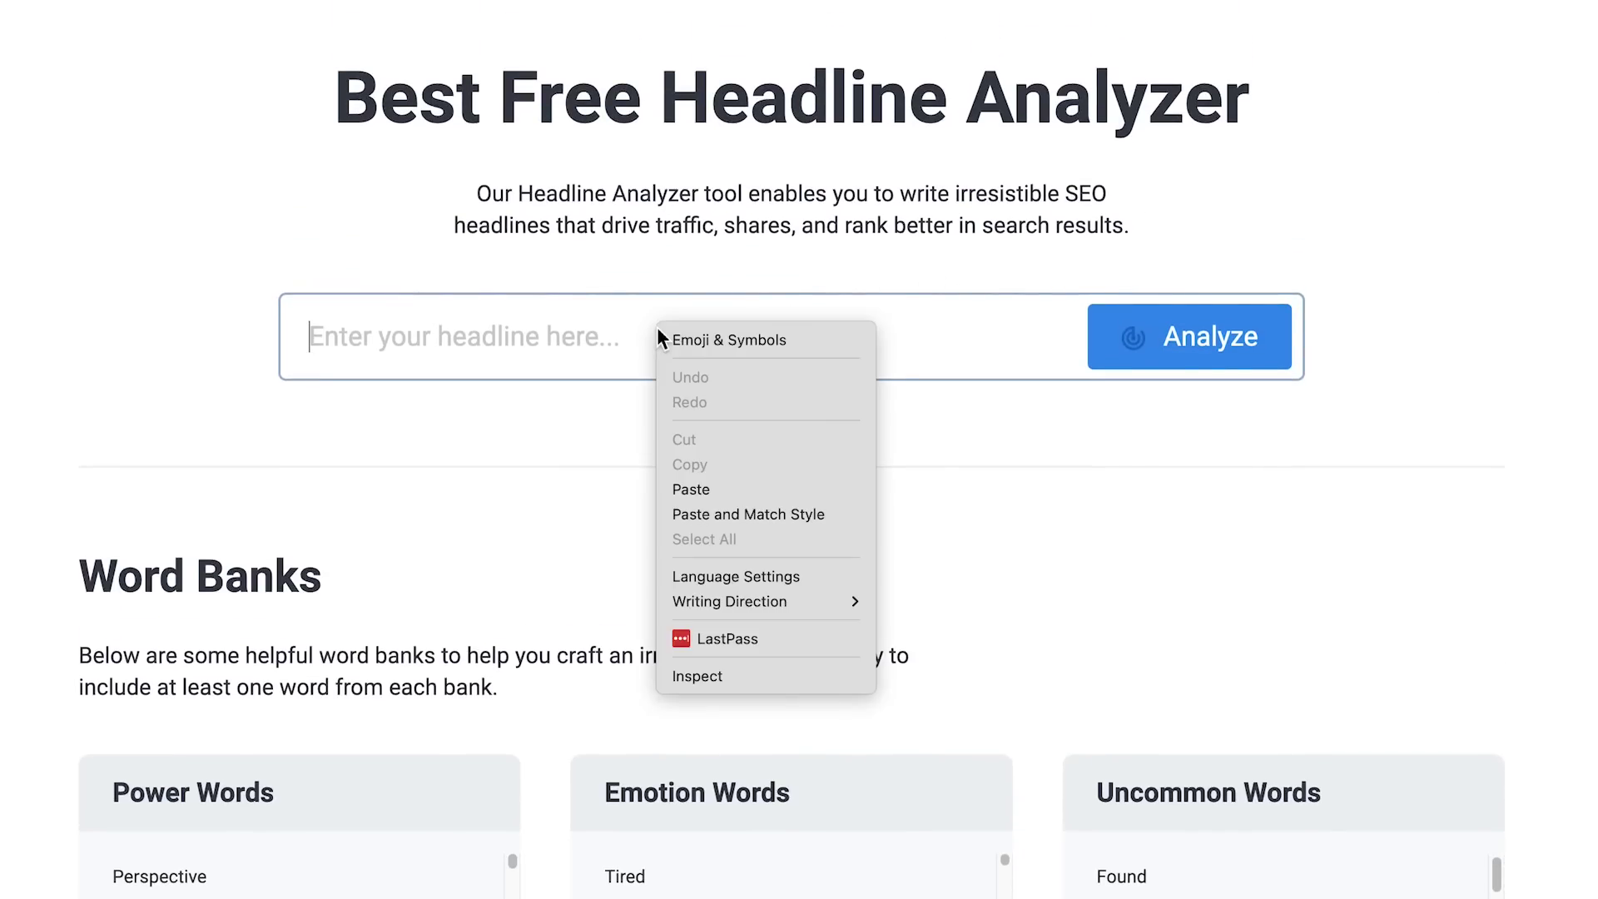
click(691, 489)
click(1178, 353)
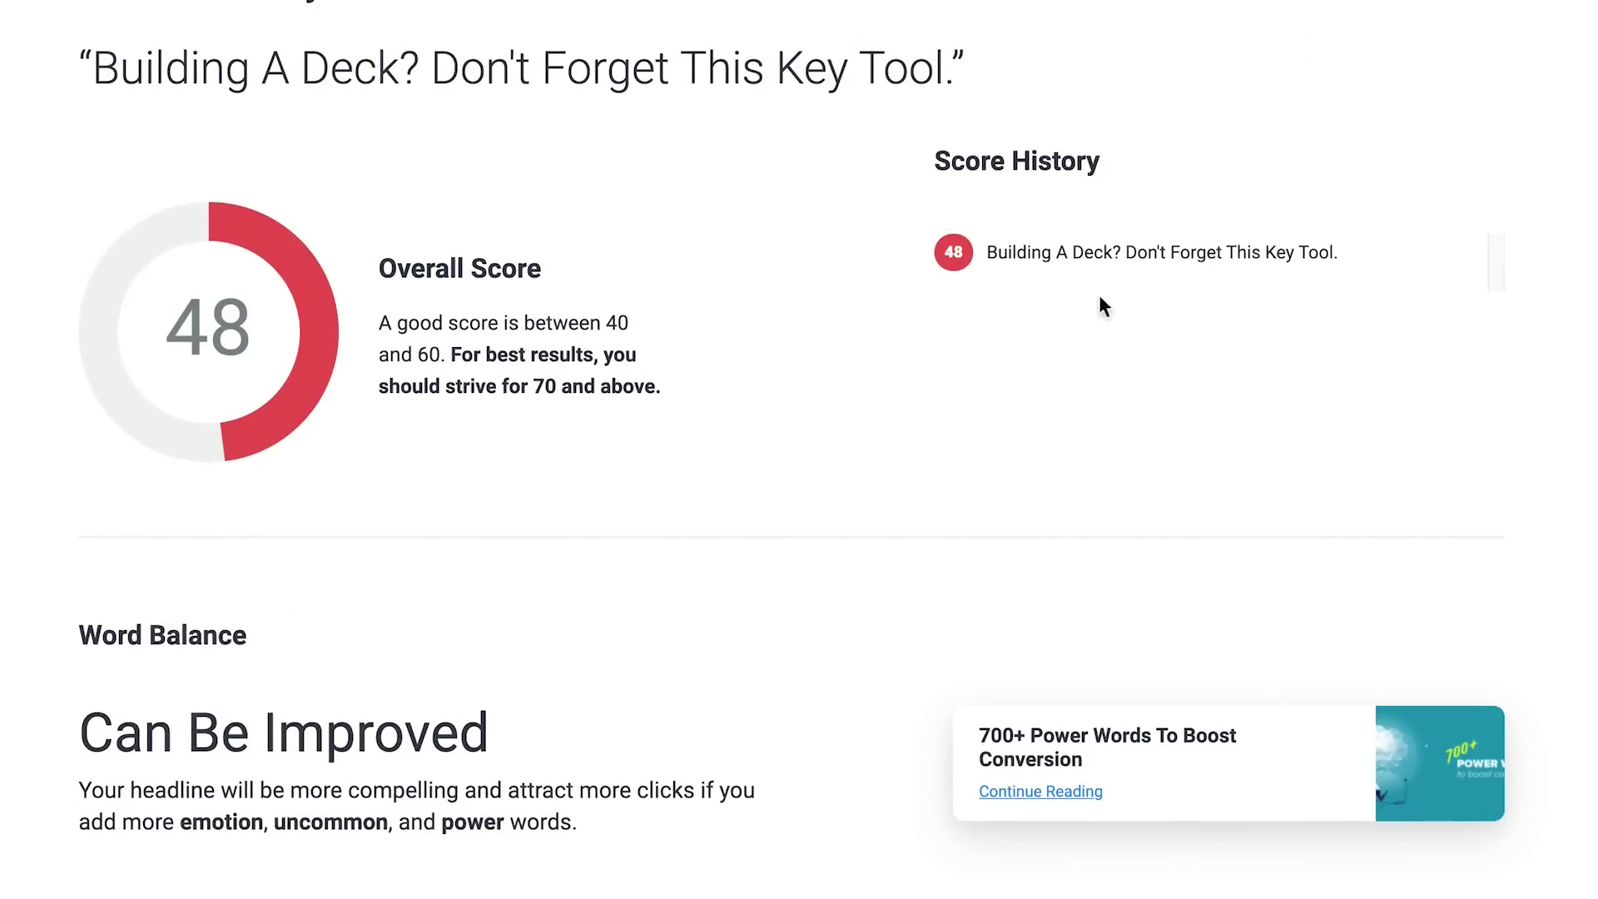
scroll(799, 450, down, 6)
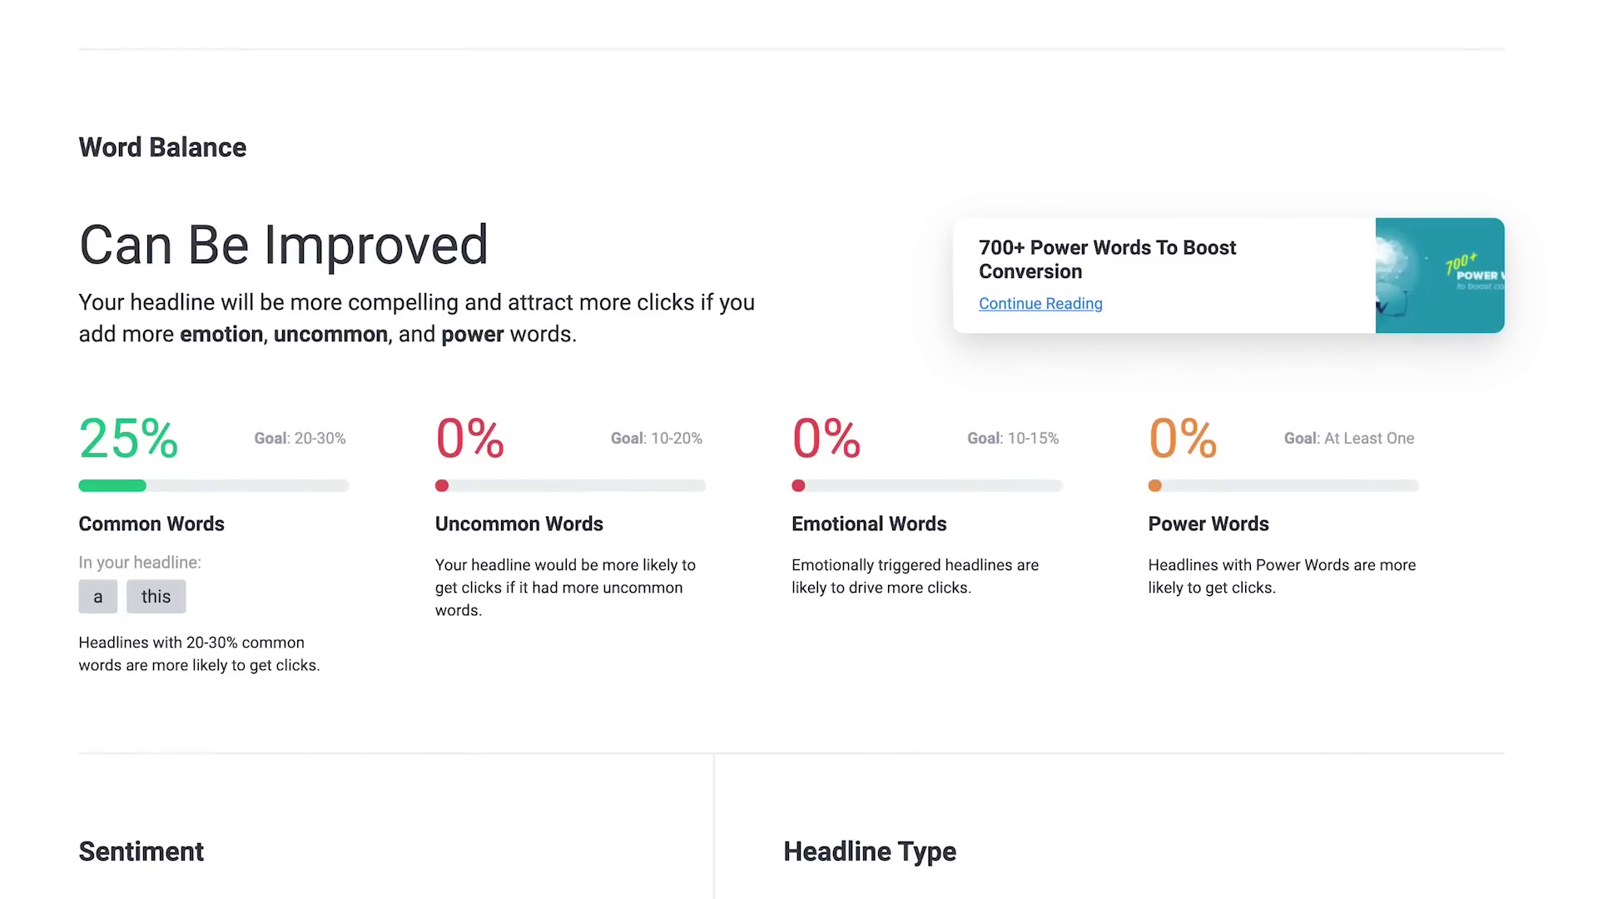
scroll(799, 449, down, 9)
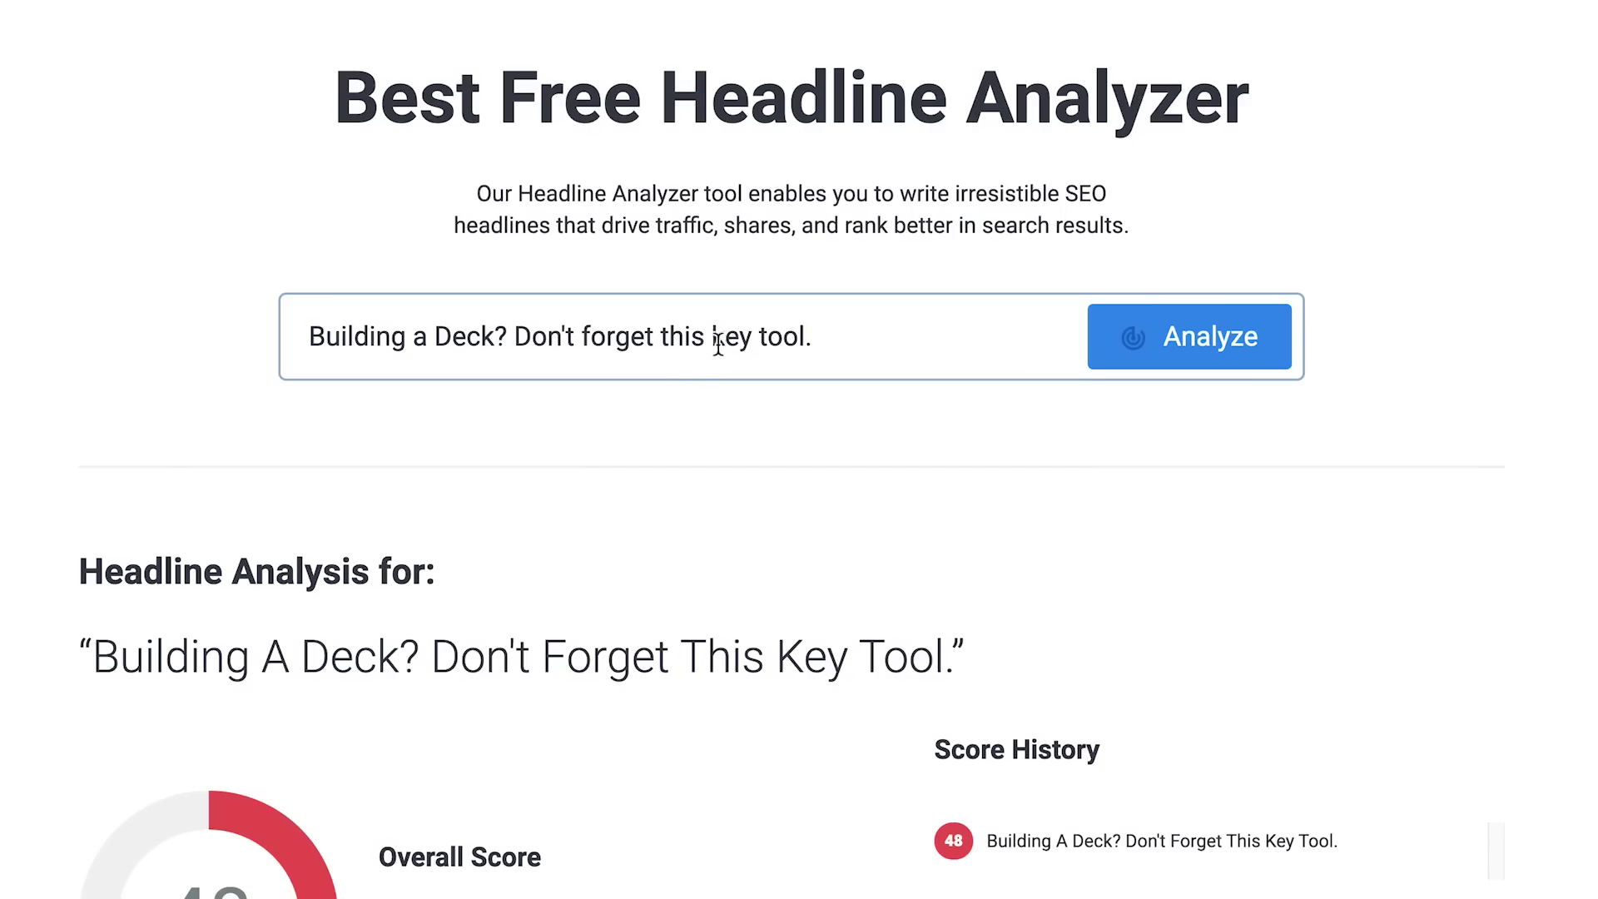
Step: Replace 'key' with 'ultimate' so it reads 'Don't forget this ultimate tool', and re-score
double_click(720, 341)
text(ultimate)
click(1158, 364)
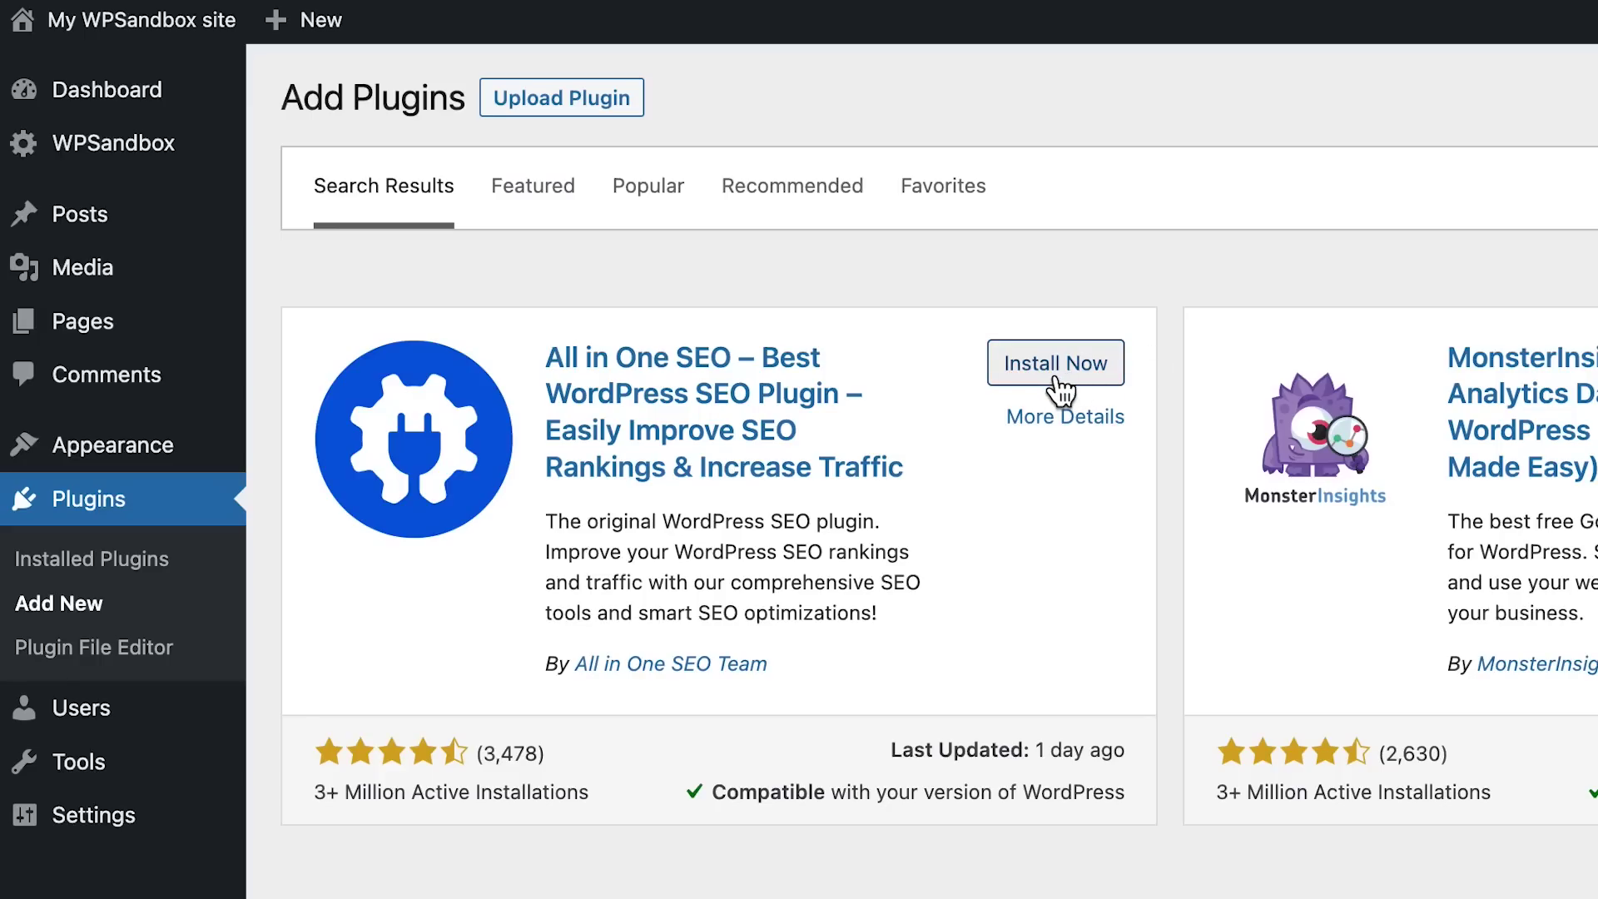
Step: Install All in One SEO and review the 71/100 result for 'Top 10 Converting Landing Pages of All Time'
click(1059, 389)
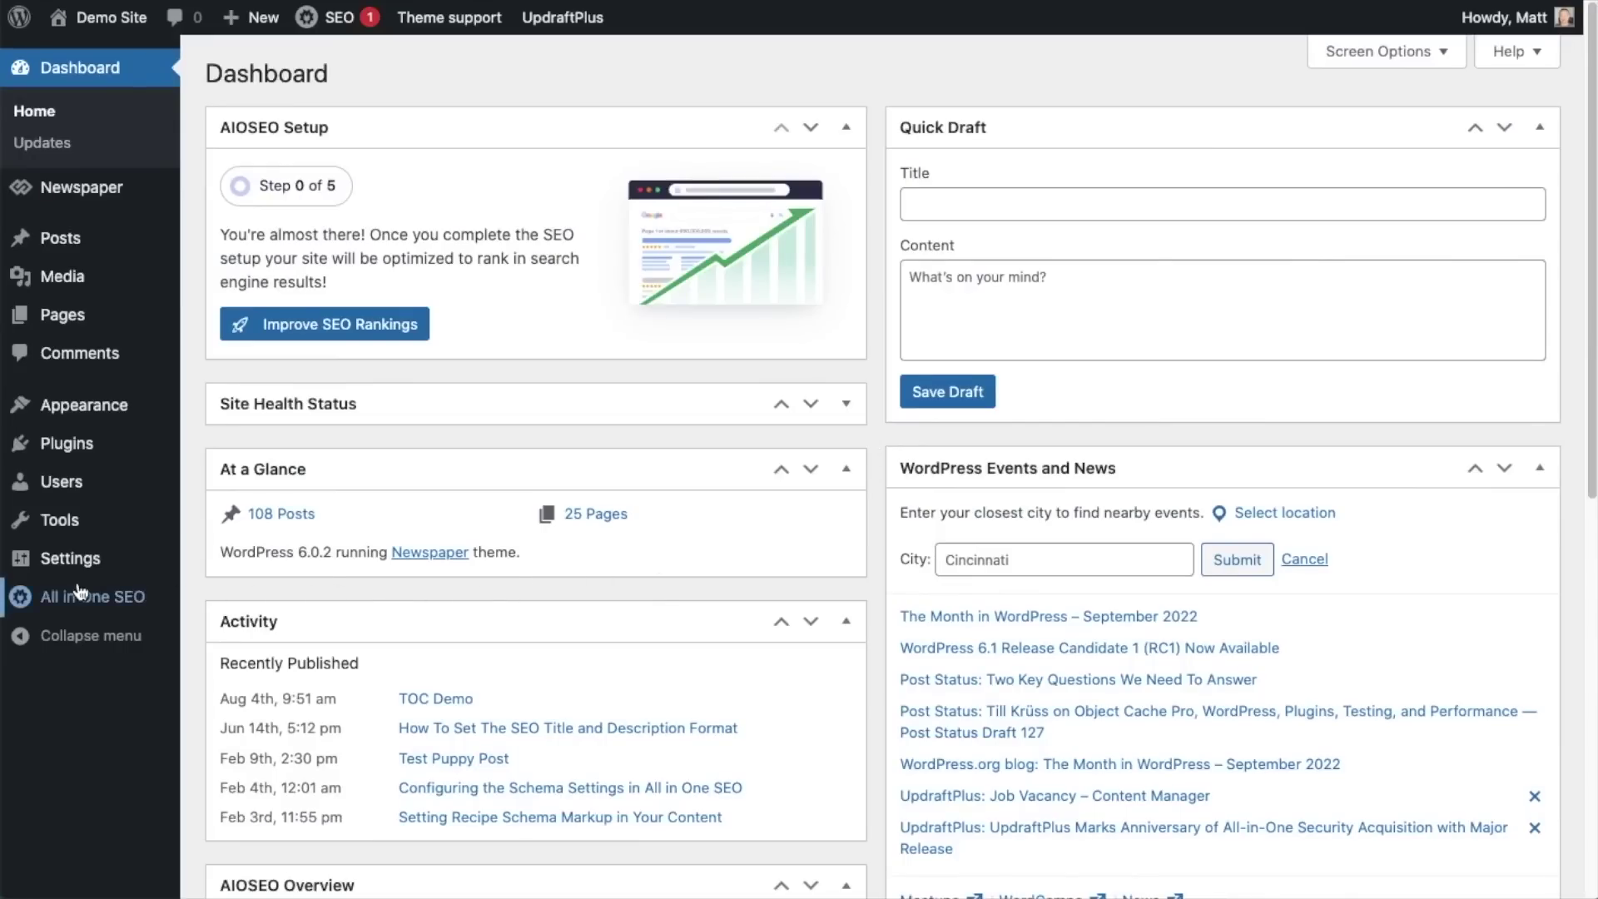
mouse_move(76, 594)
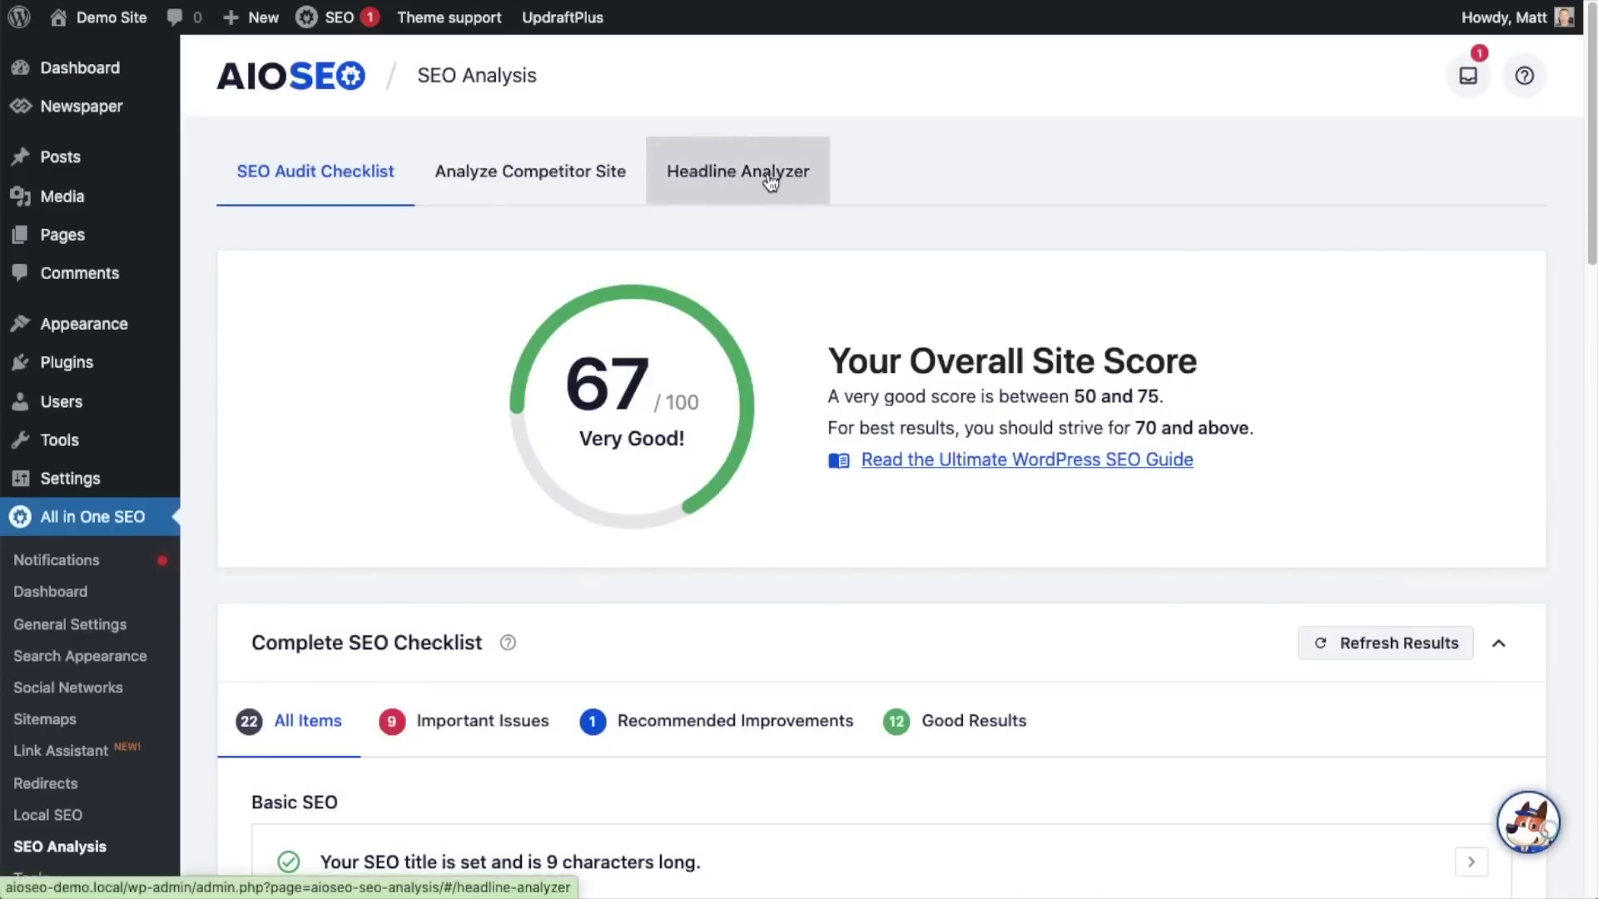
click(769, 181)
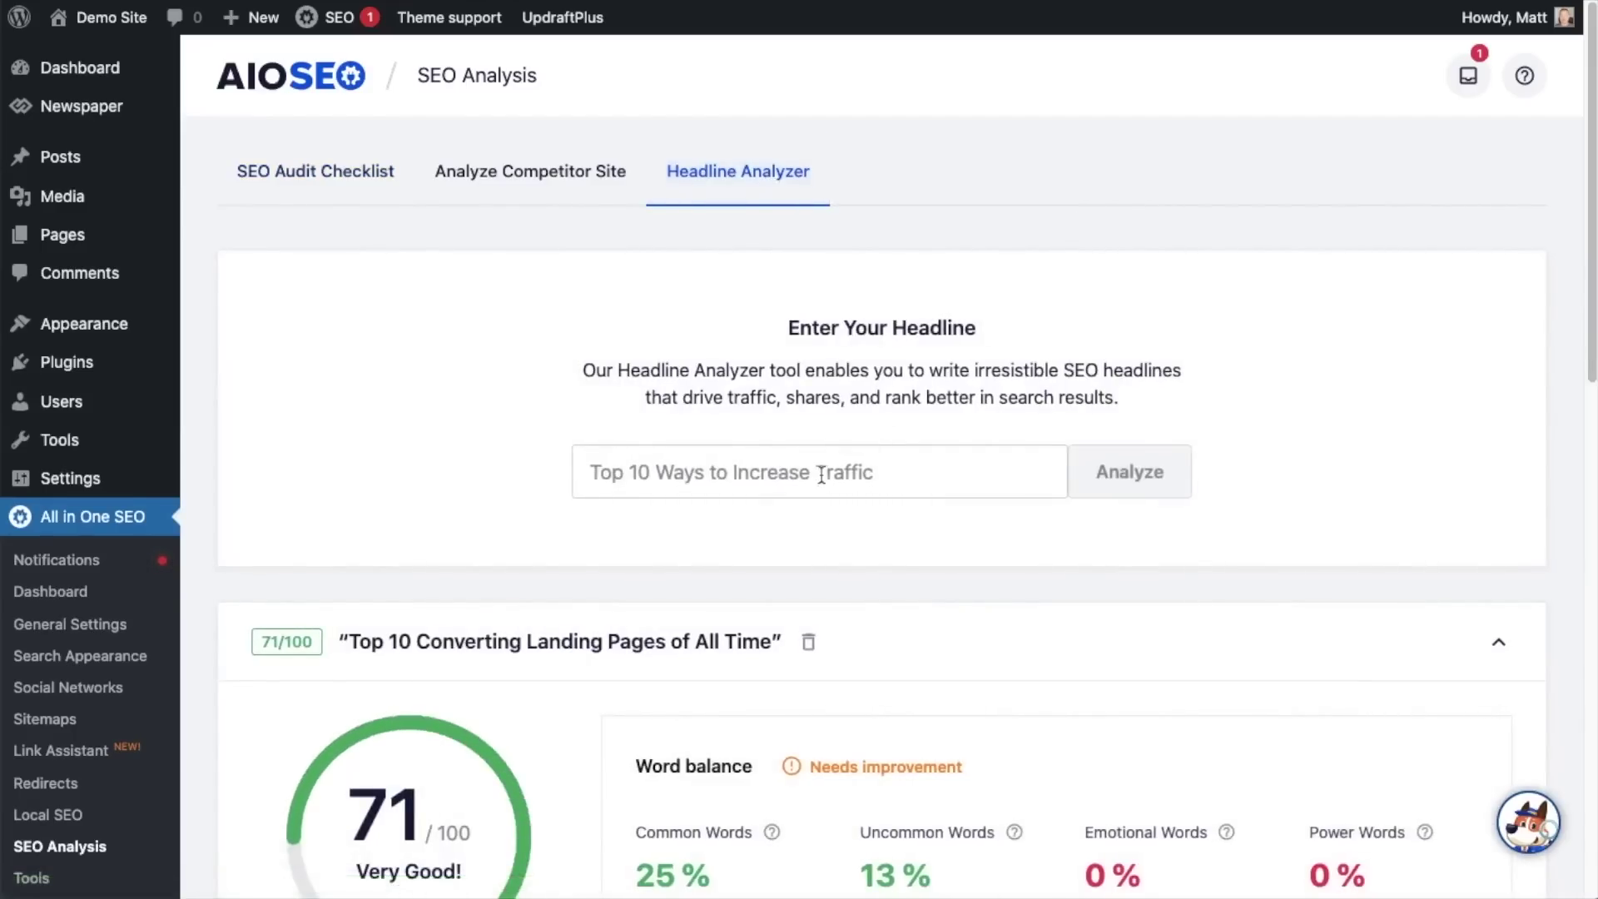
click(775, 473)
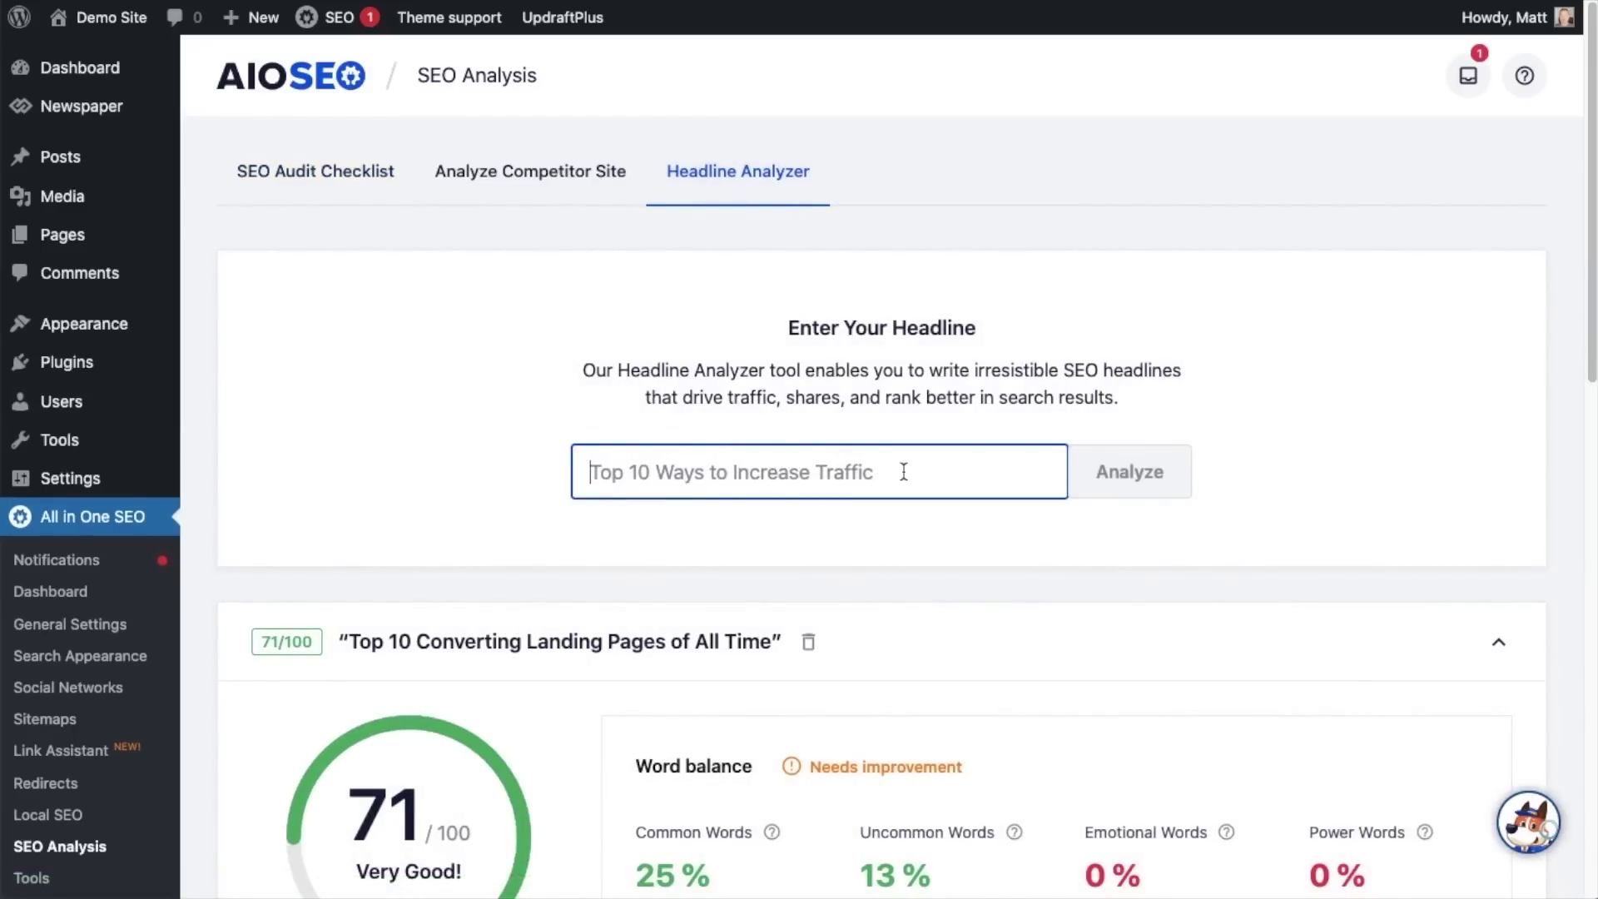
scroll(917, 457, down, 3)
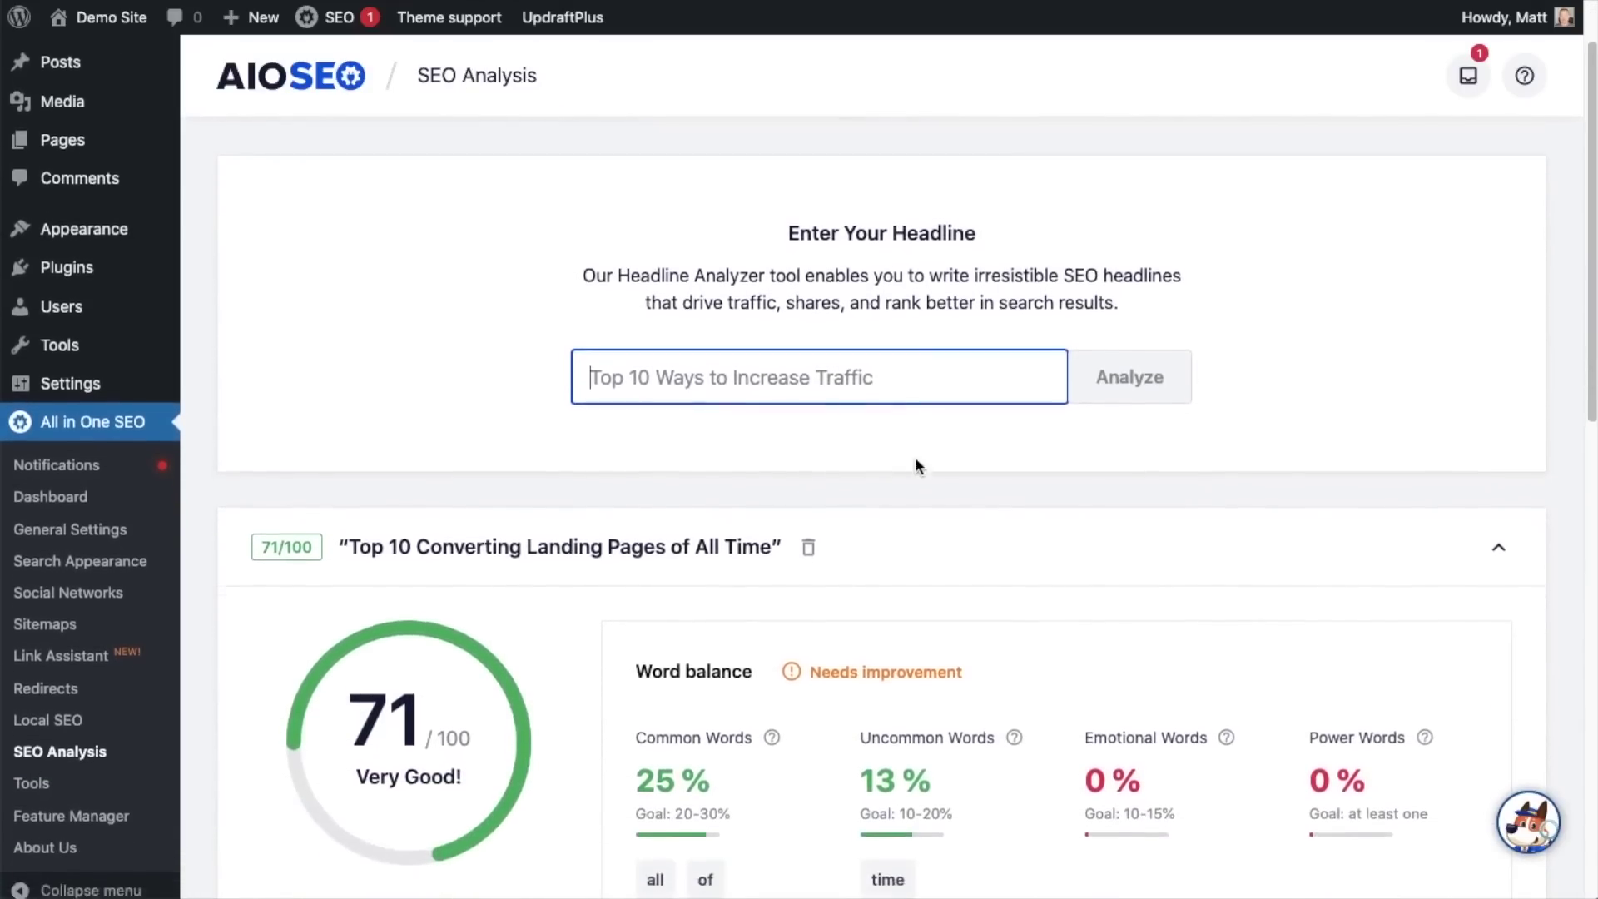
scroll(914, 471, down, 1)
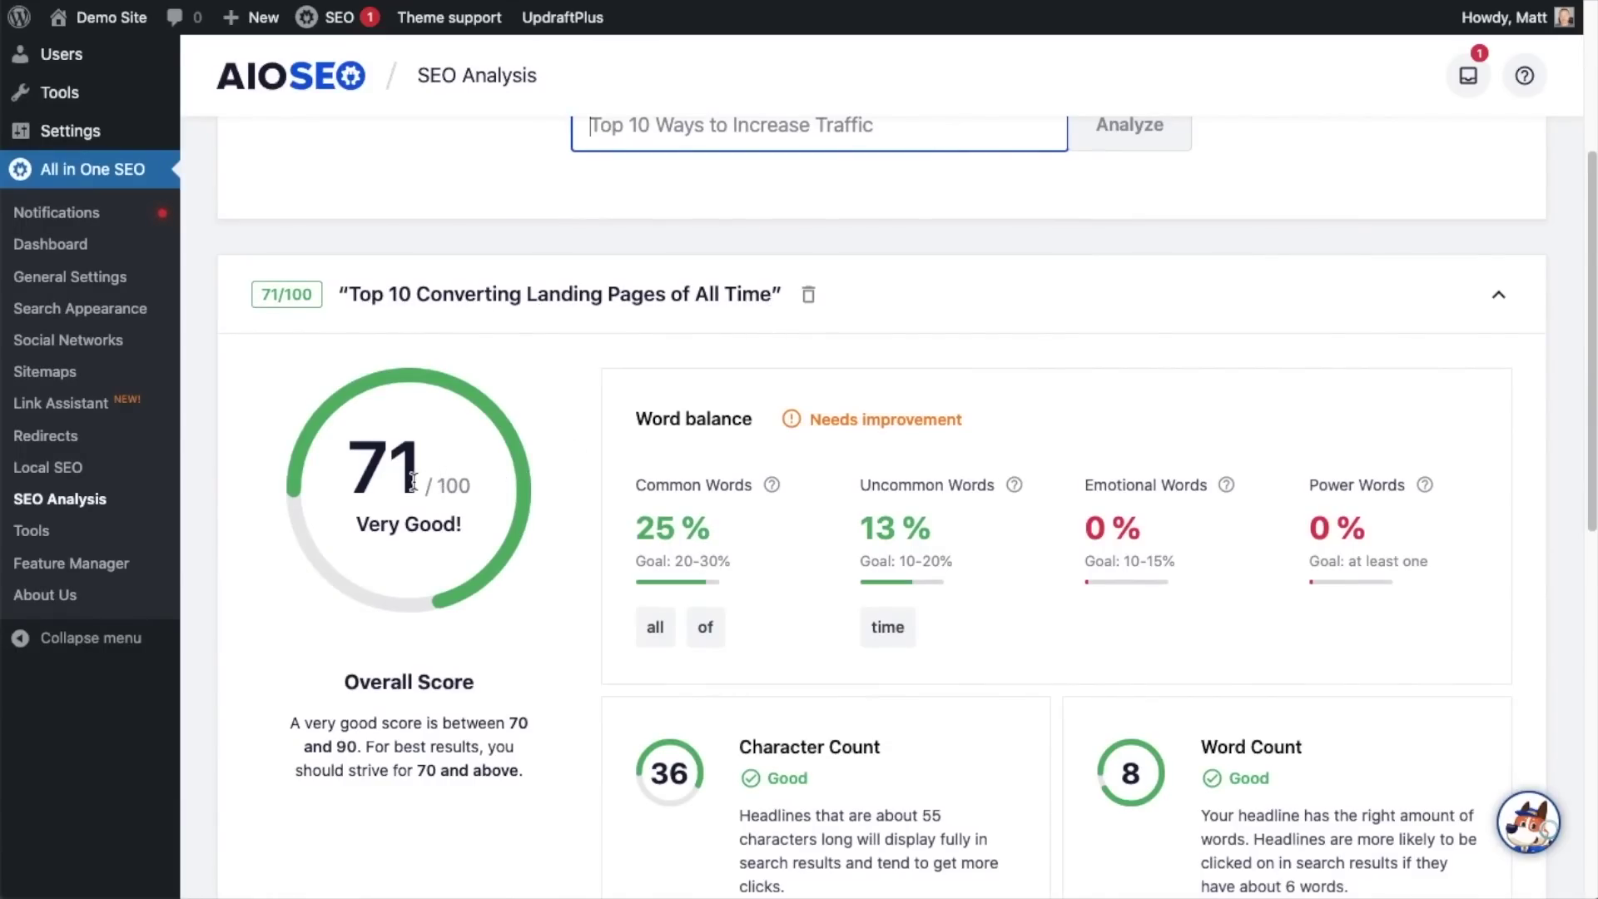
drag(1592, 300, 1592, 407)
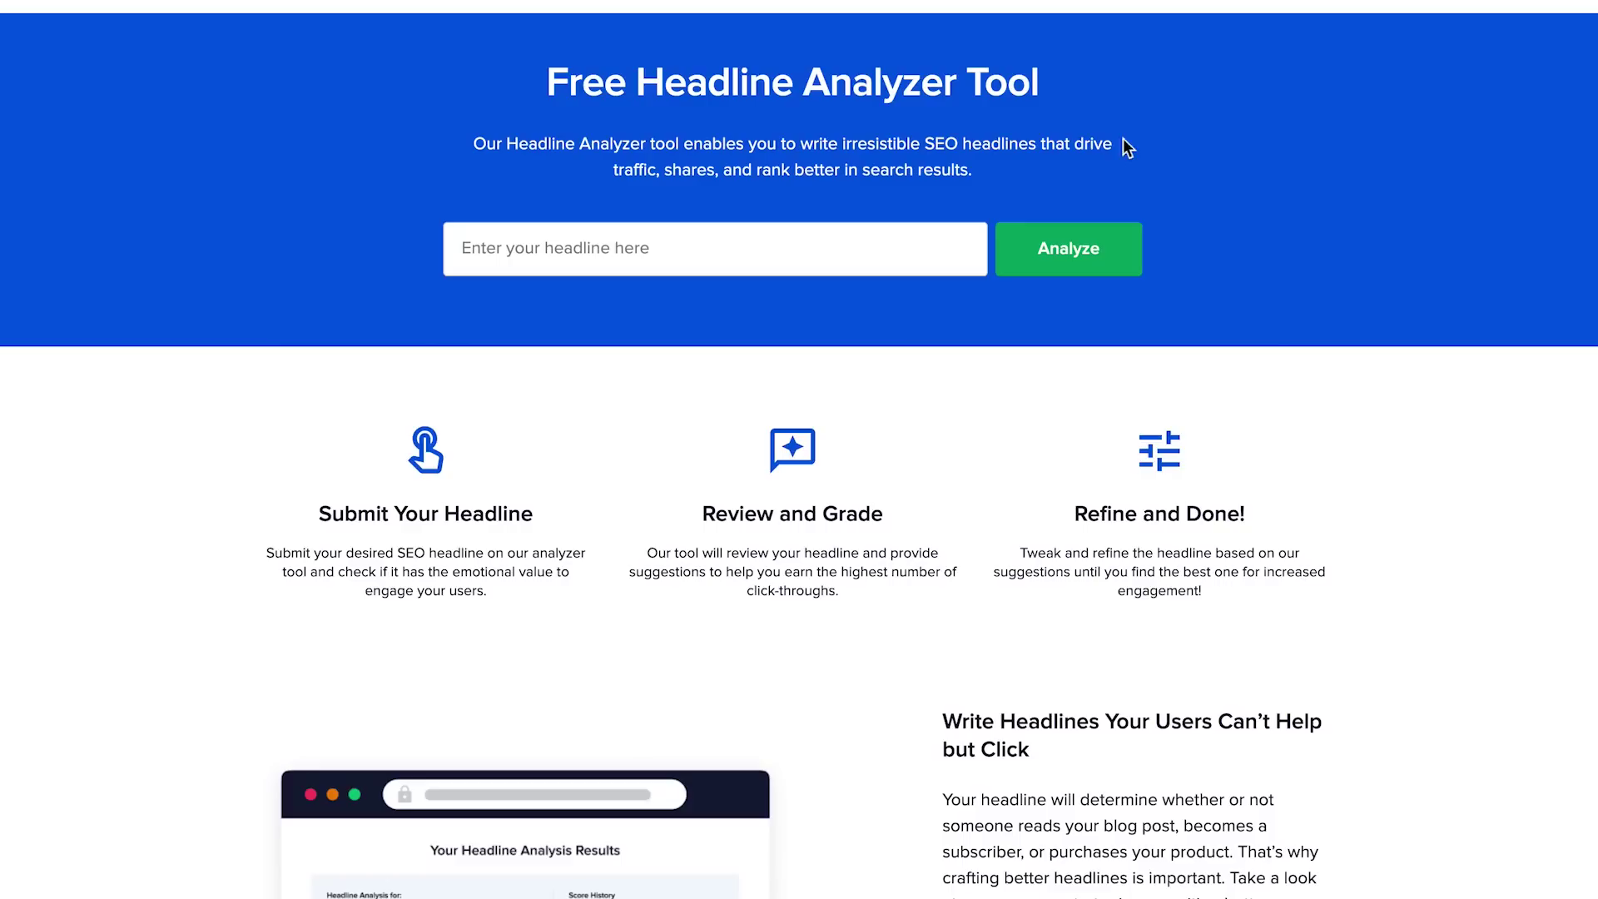
Step: Scroll AIOSEO's analyzer page and read the '700+ Power Words That Will Boost Your Conversions' post
scroll(799, 449, down, 6)
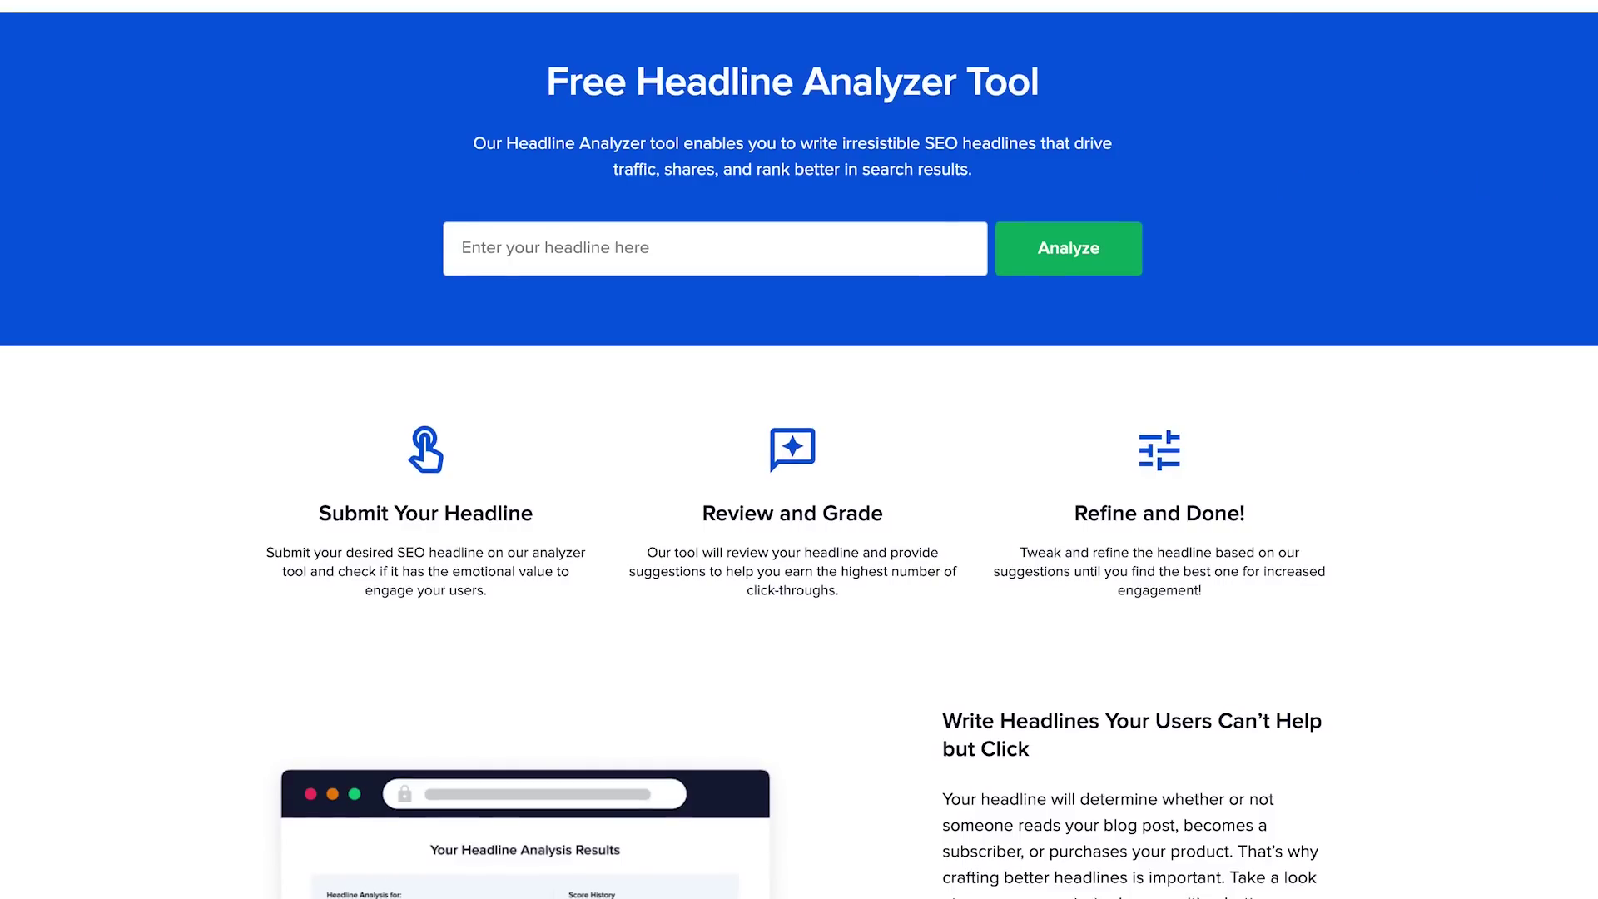
scroll(799, 450, down, 4)
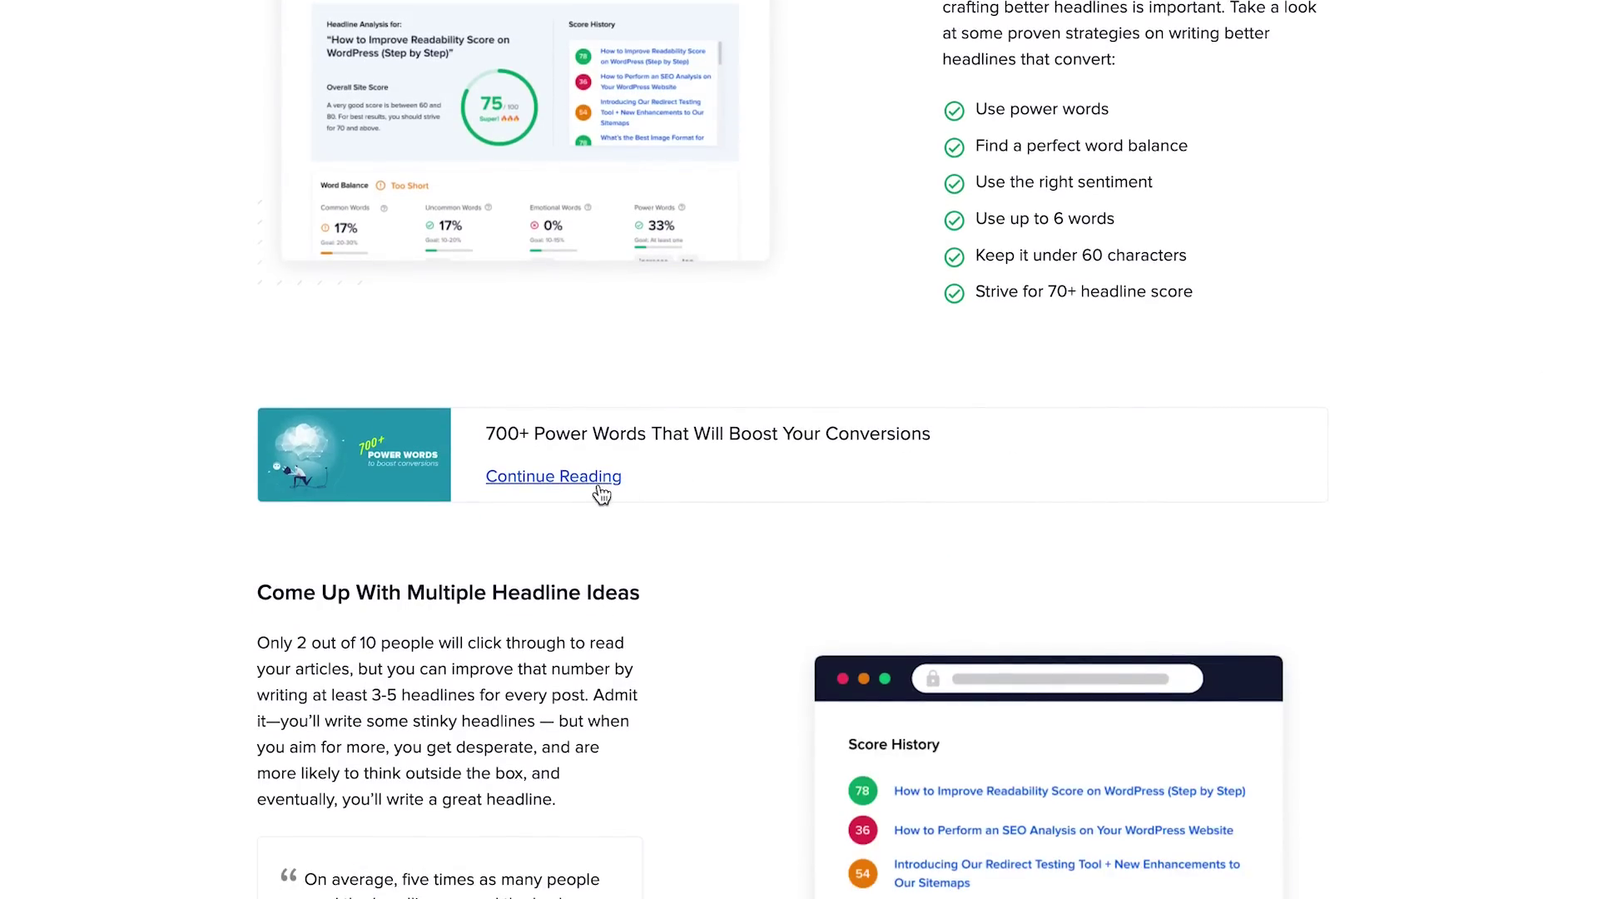
click(596, 479)
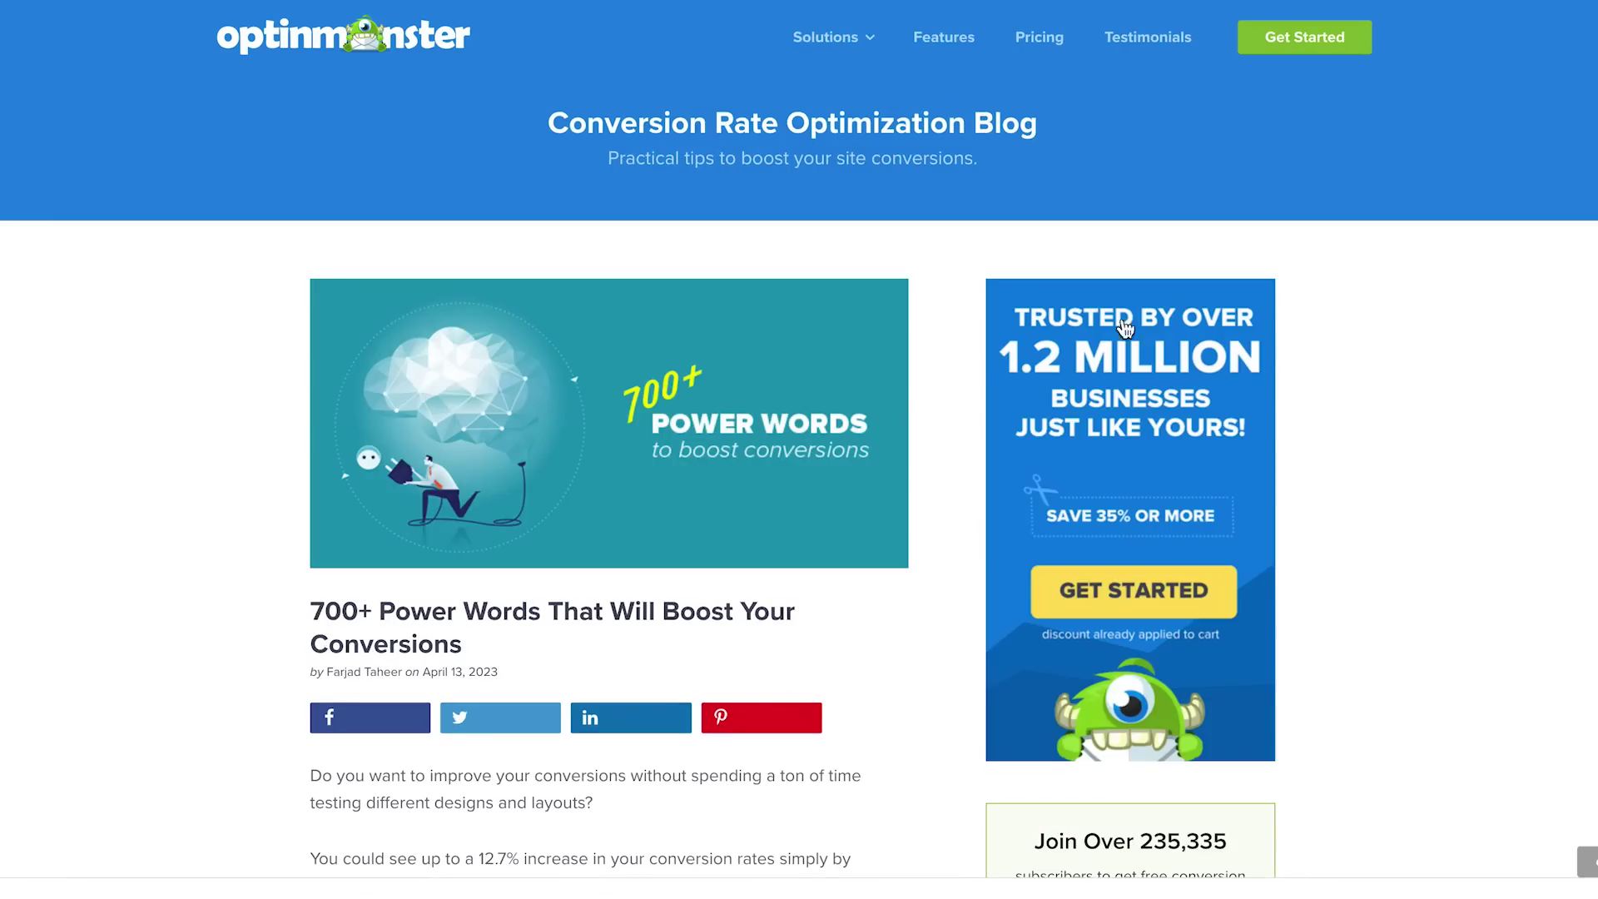
scroll(799, 449, down, 15)
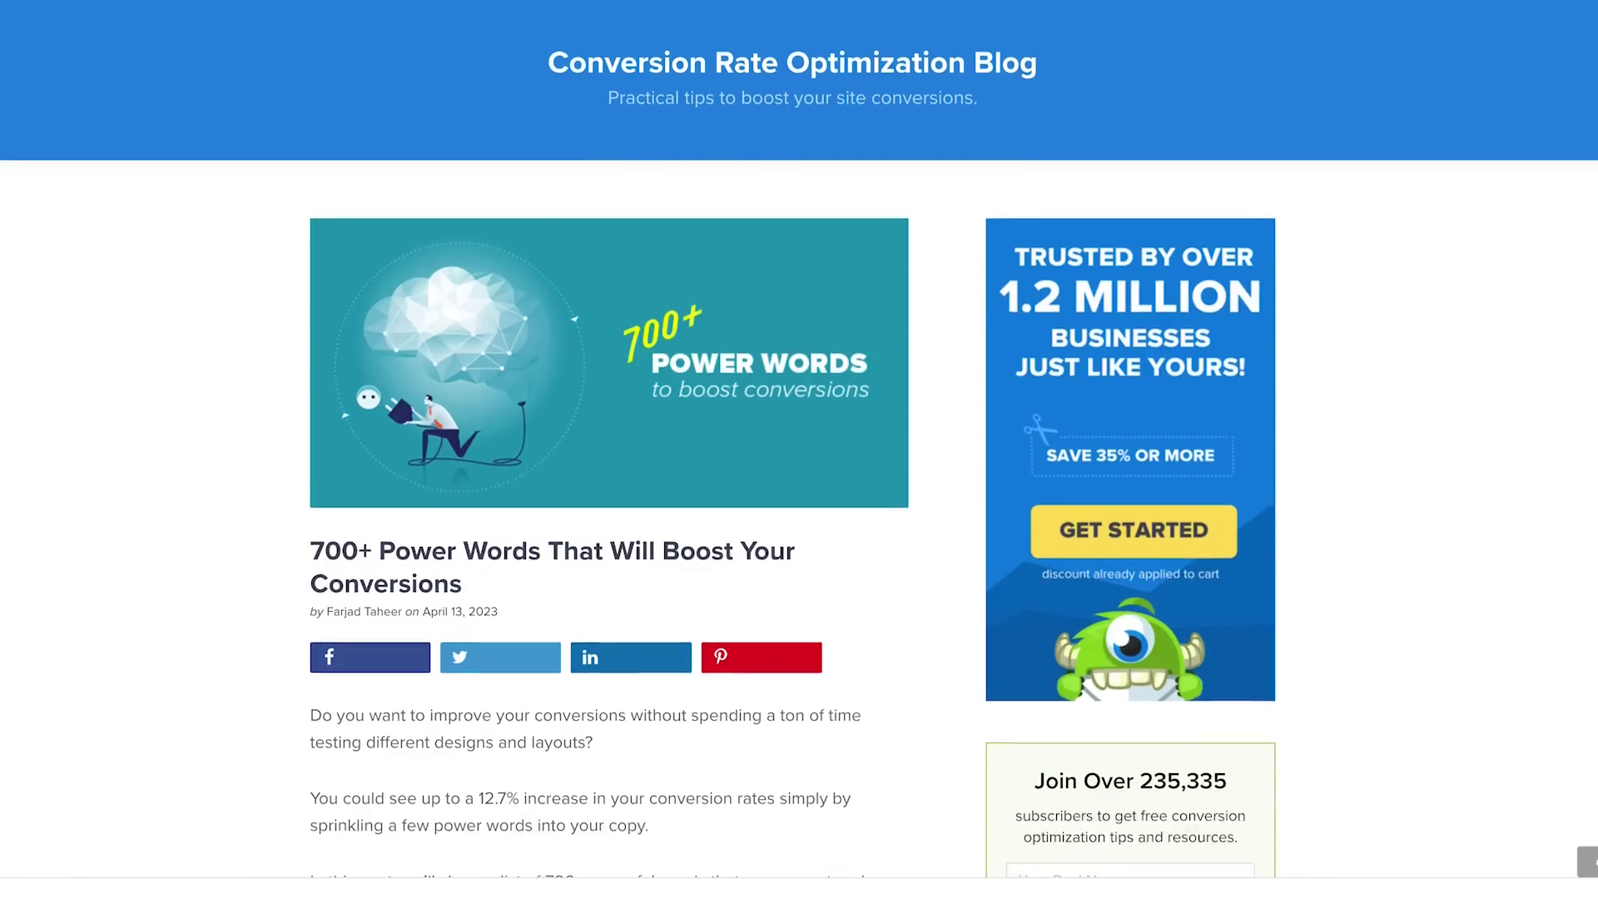
scroll(798, 450, down, 11)
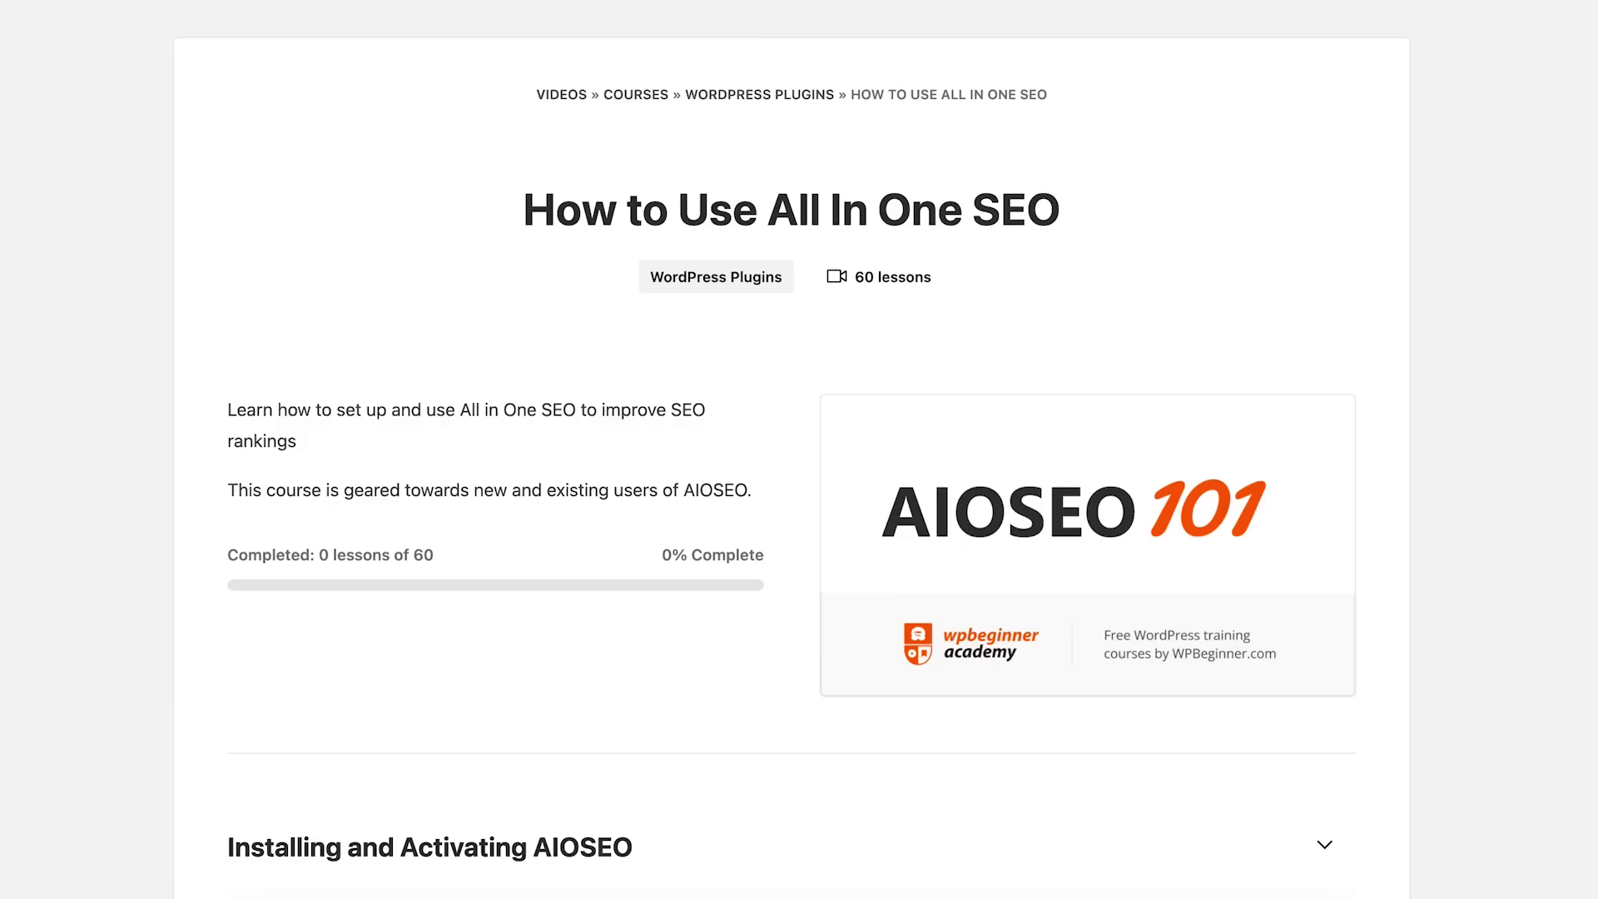
scroll(1257, 395, down, 8)
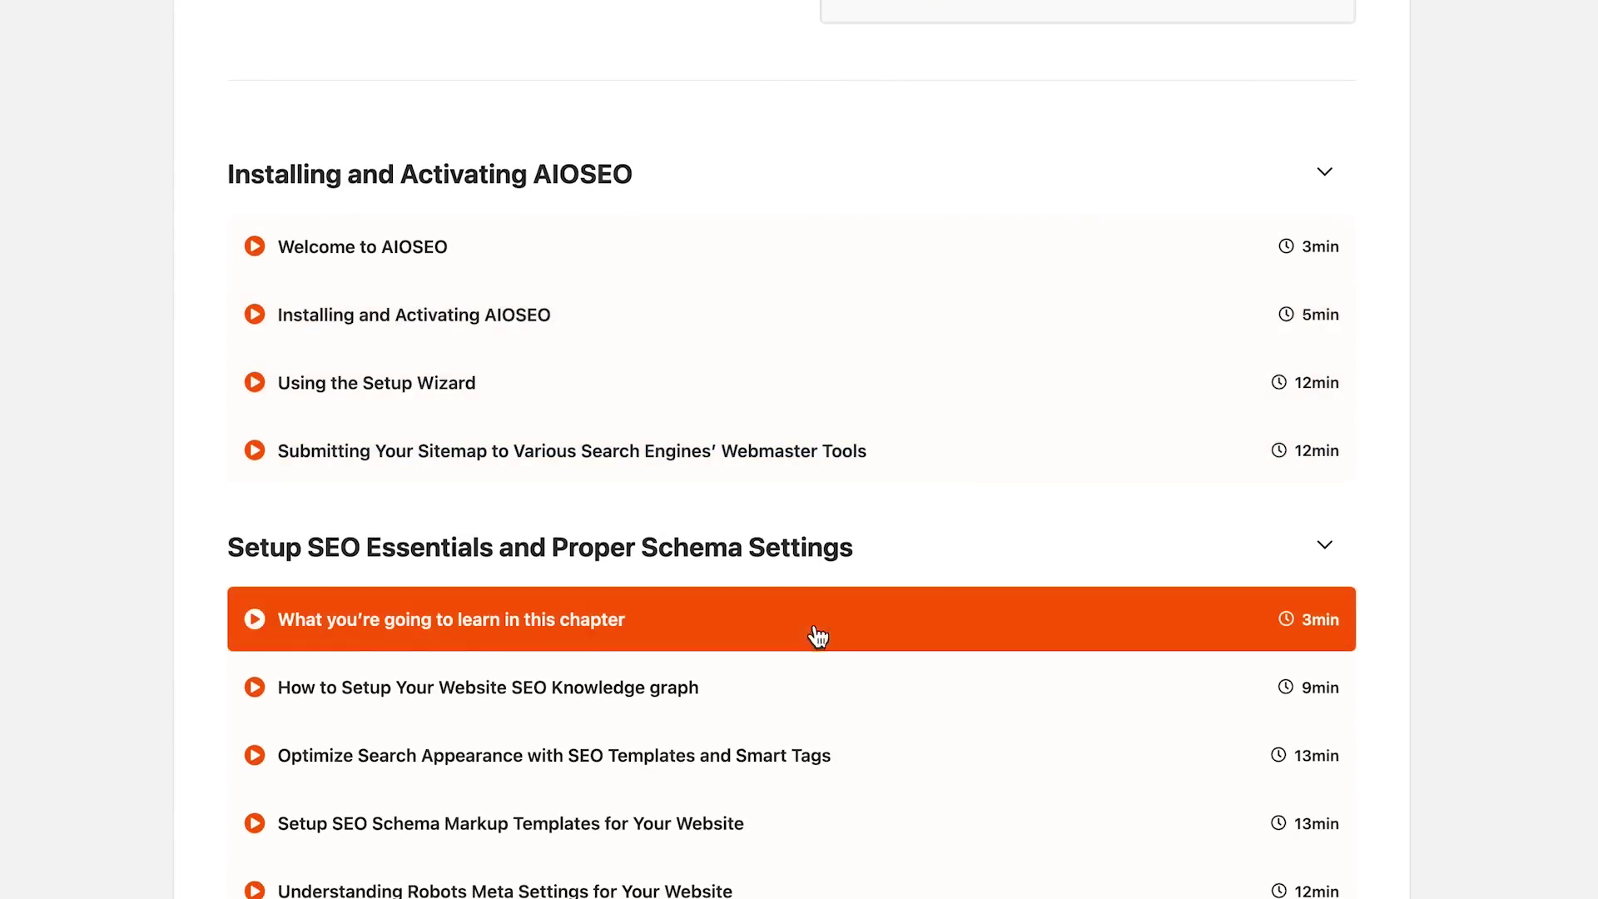
Step: Open the SEO Knowledge graph lesson and play its video
click(741, 690)
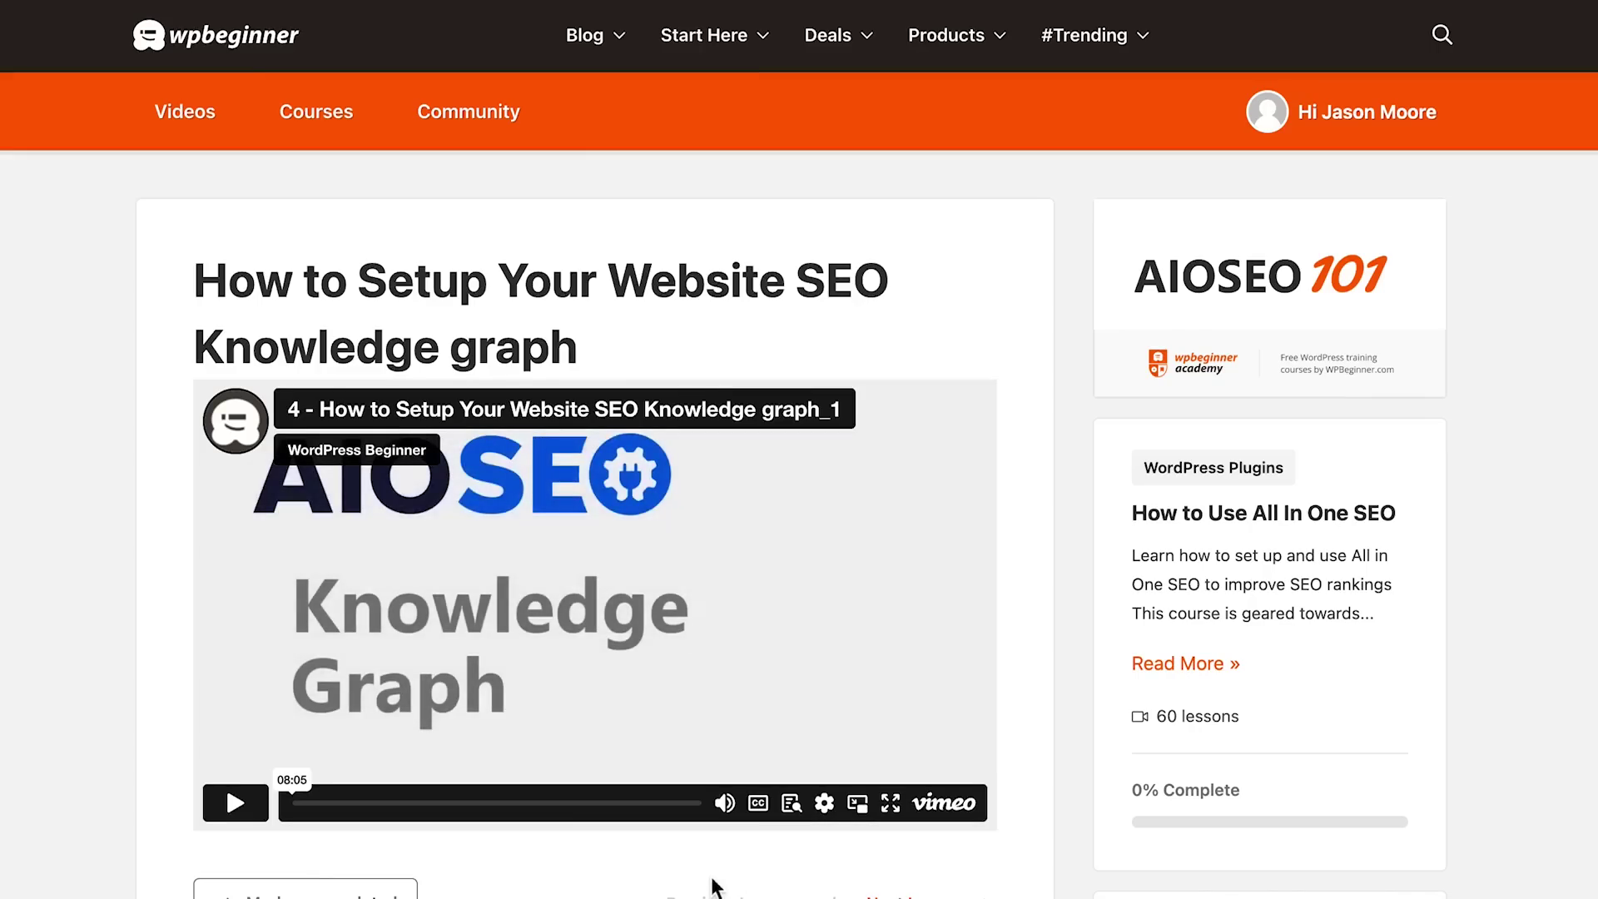
click(246, 804)
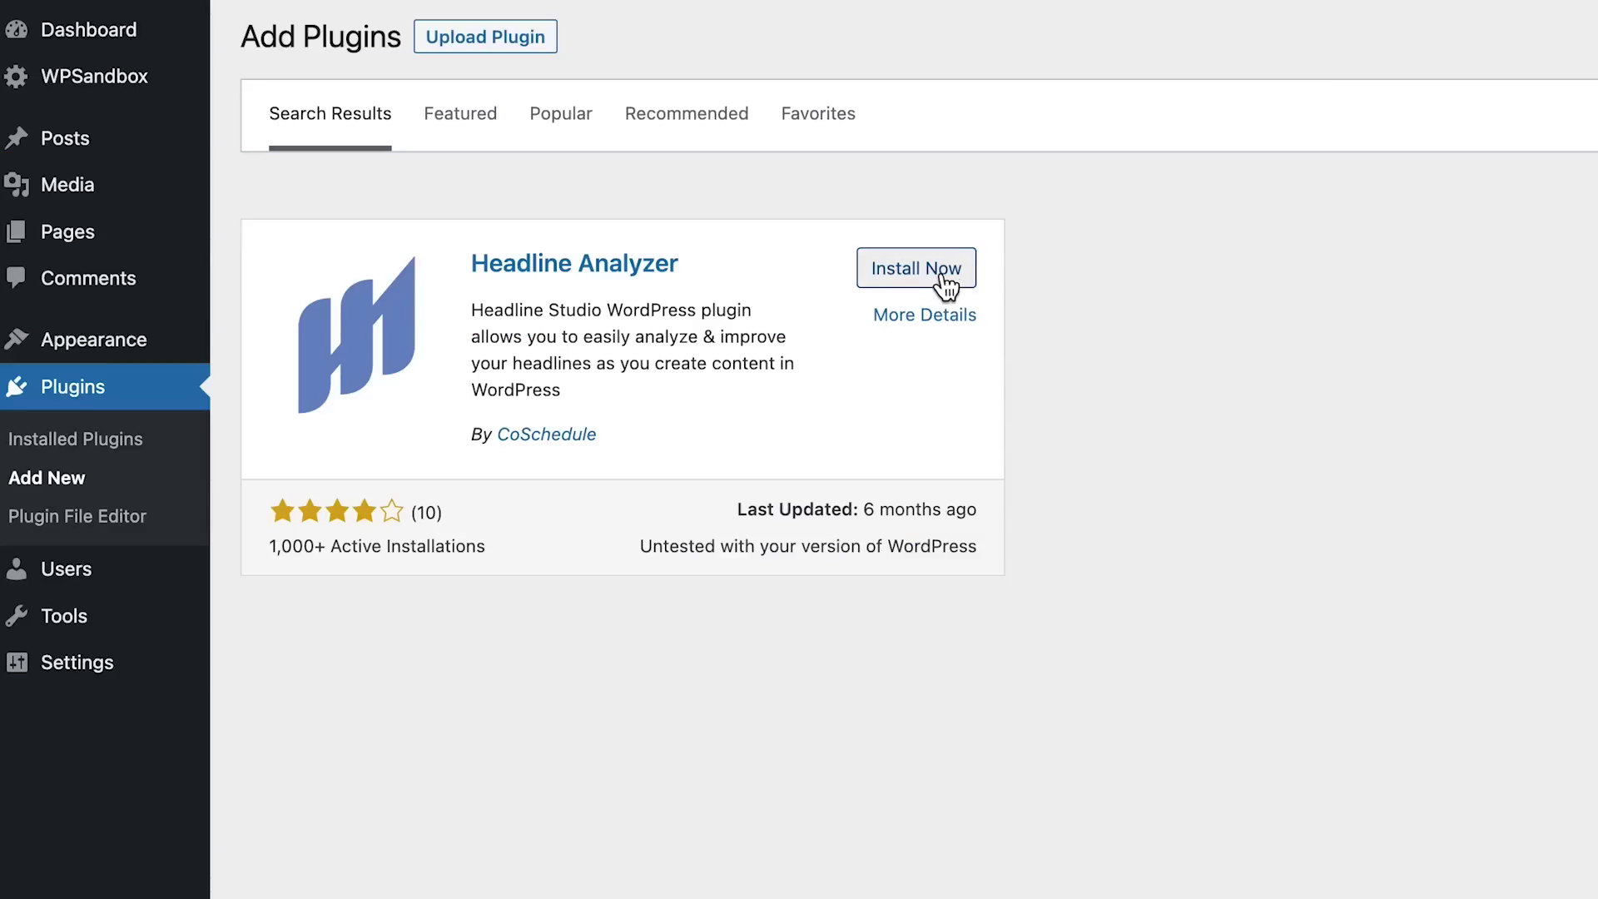
Step: Install Headline Studio, score '15 Pro Tips to Try in Your Garden Today!' (67), and view Pro pricing
click(922, 275)
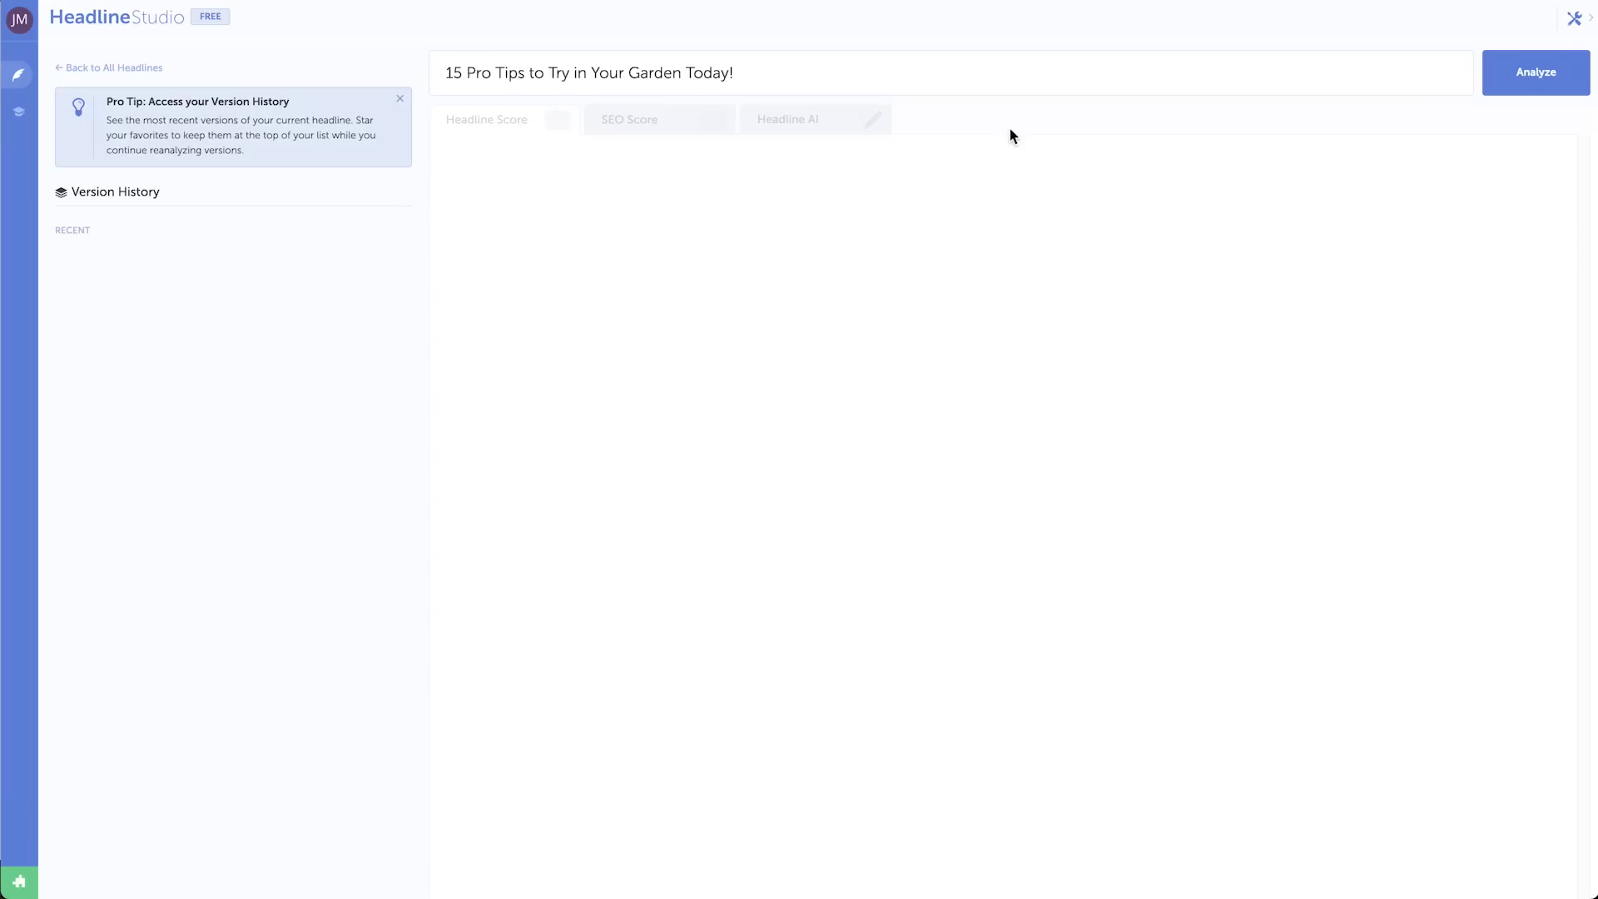
click(1521, 82)
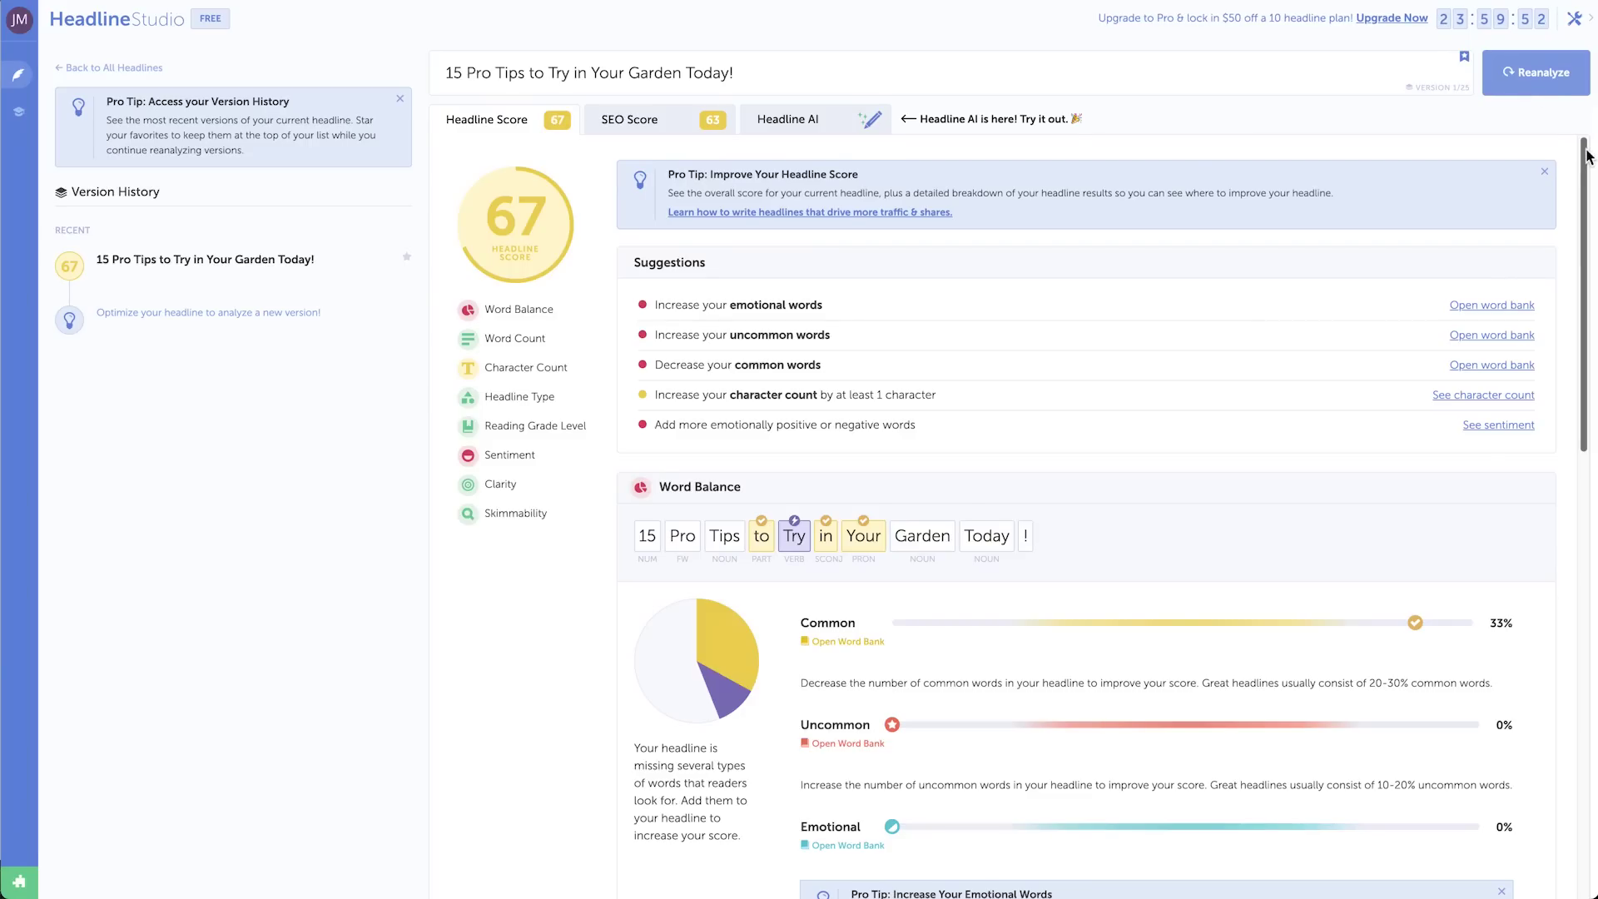
scroll(1587, 158, down, 1)
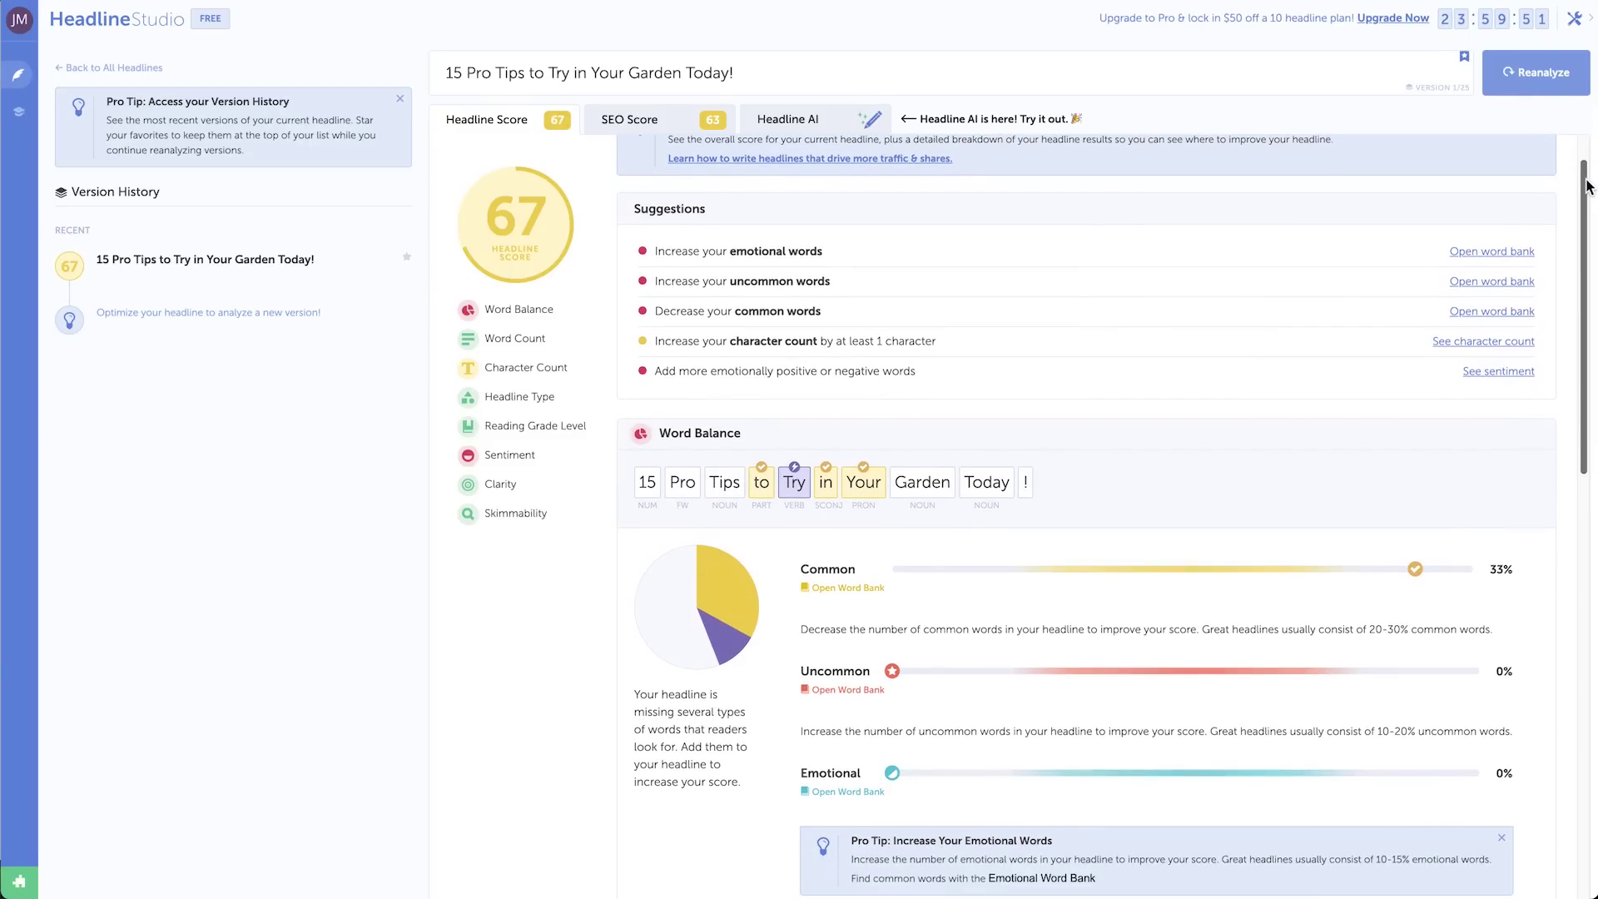
scroll(1587, 206, down, 2)
scroll(1591, 267, down, 3)
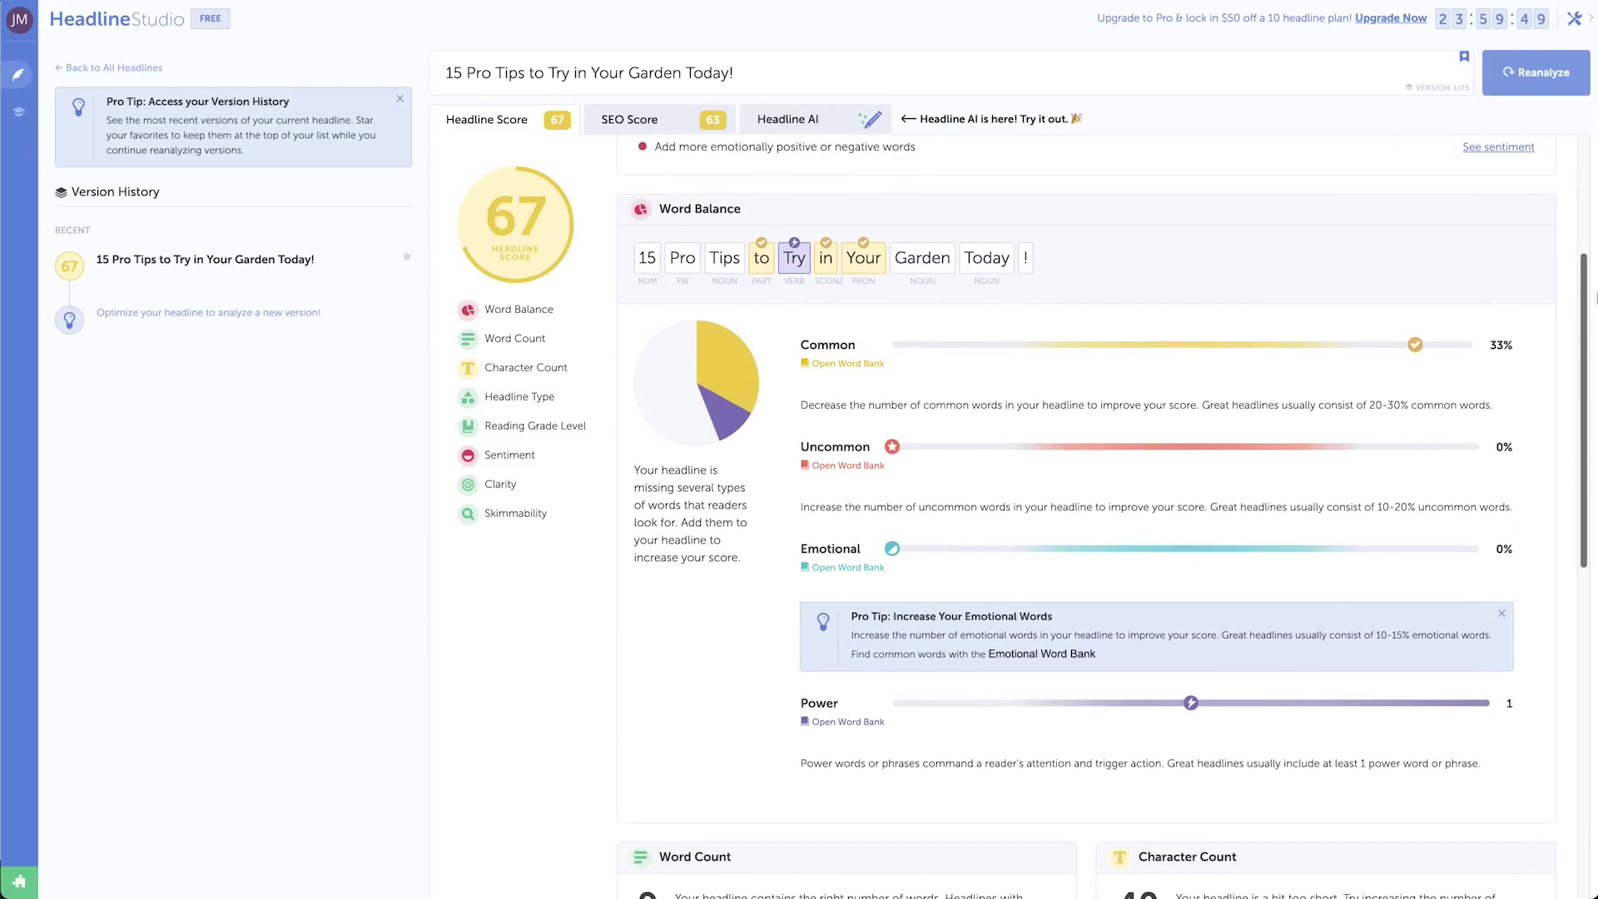
scroll(1102, 517, down, 4)
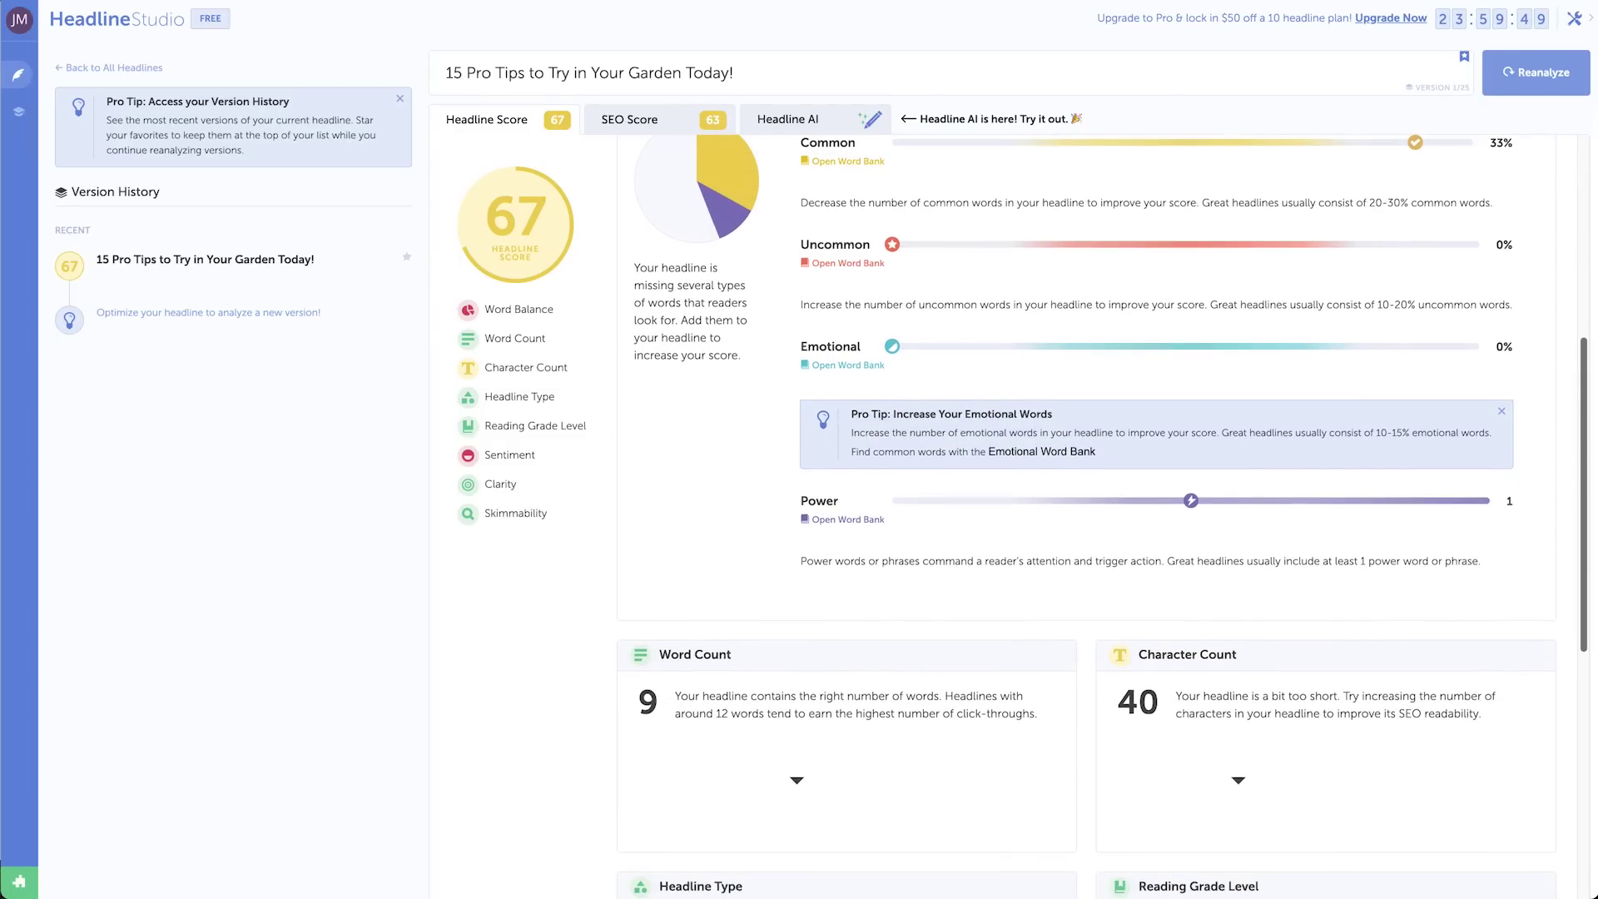
scroll(1101, 517, down, 2)
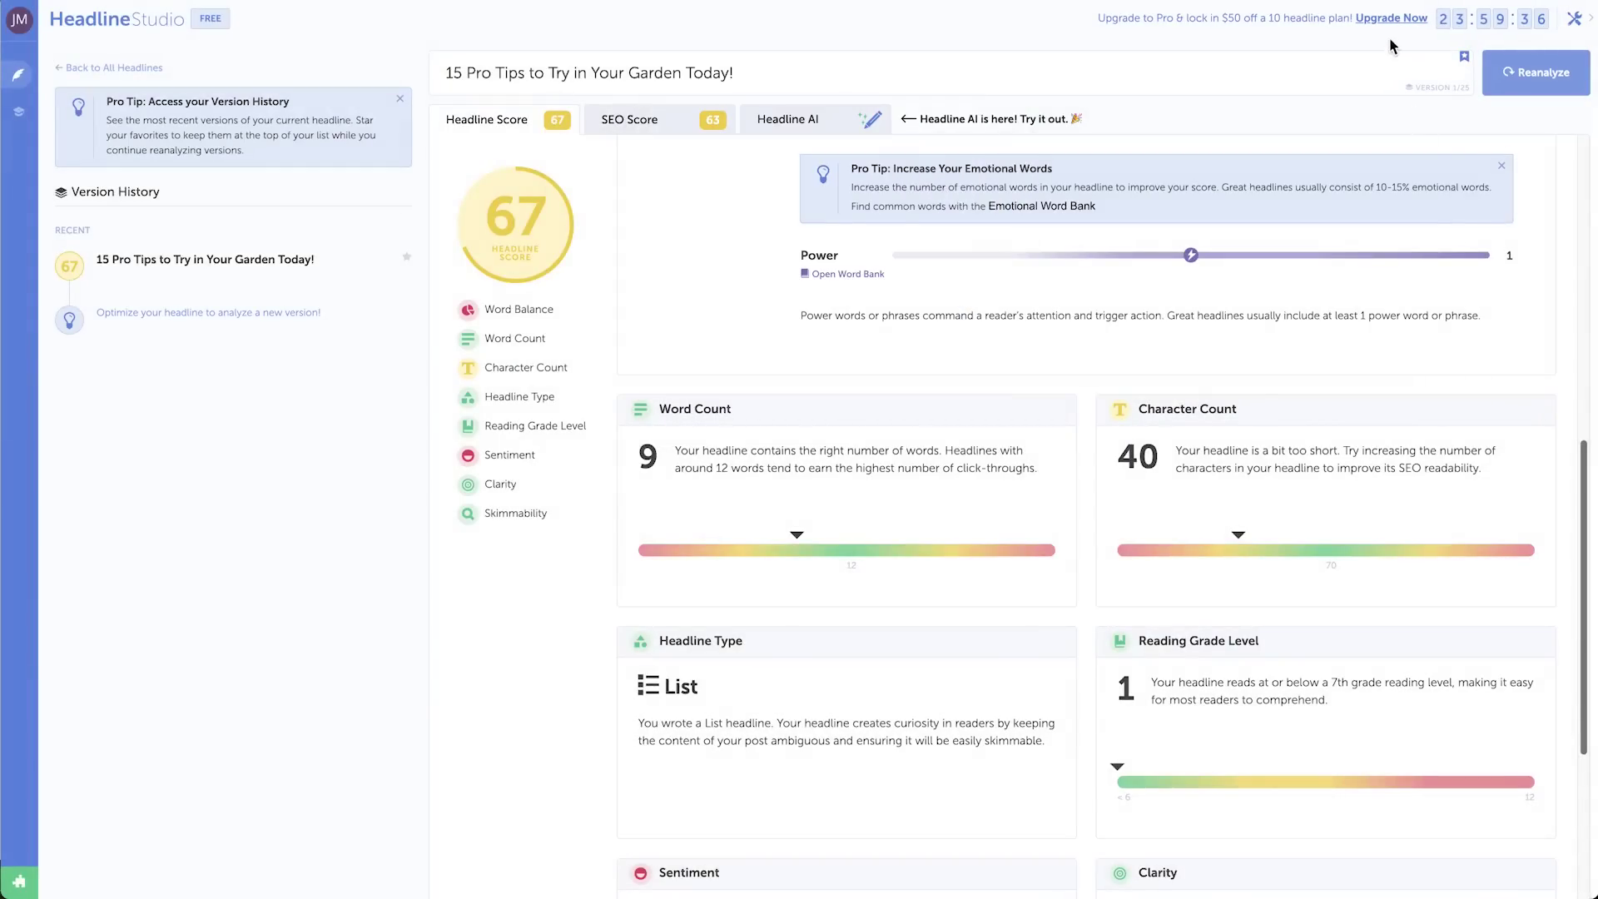
click(1391, 20)
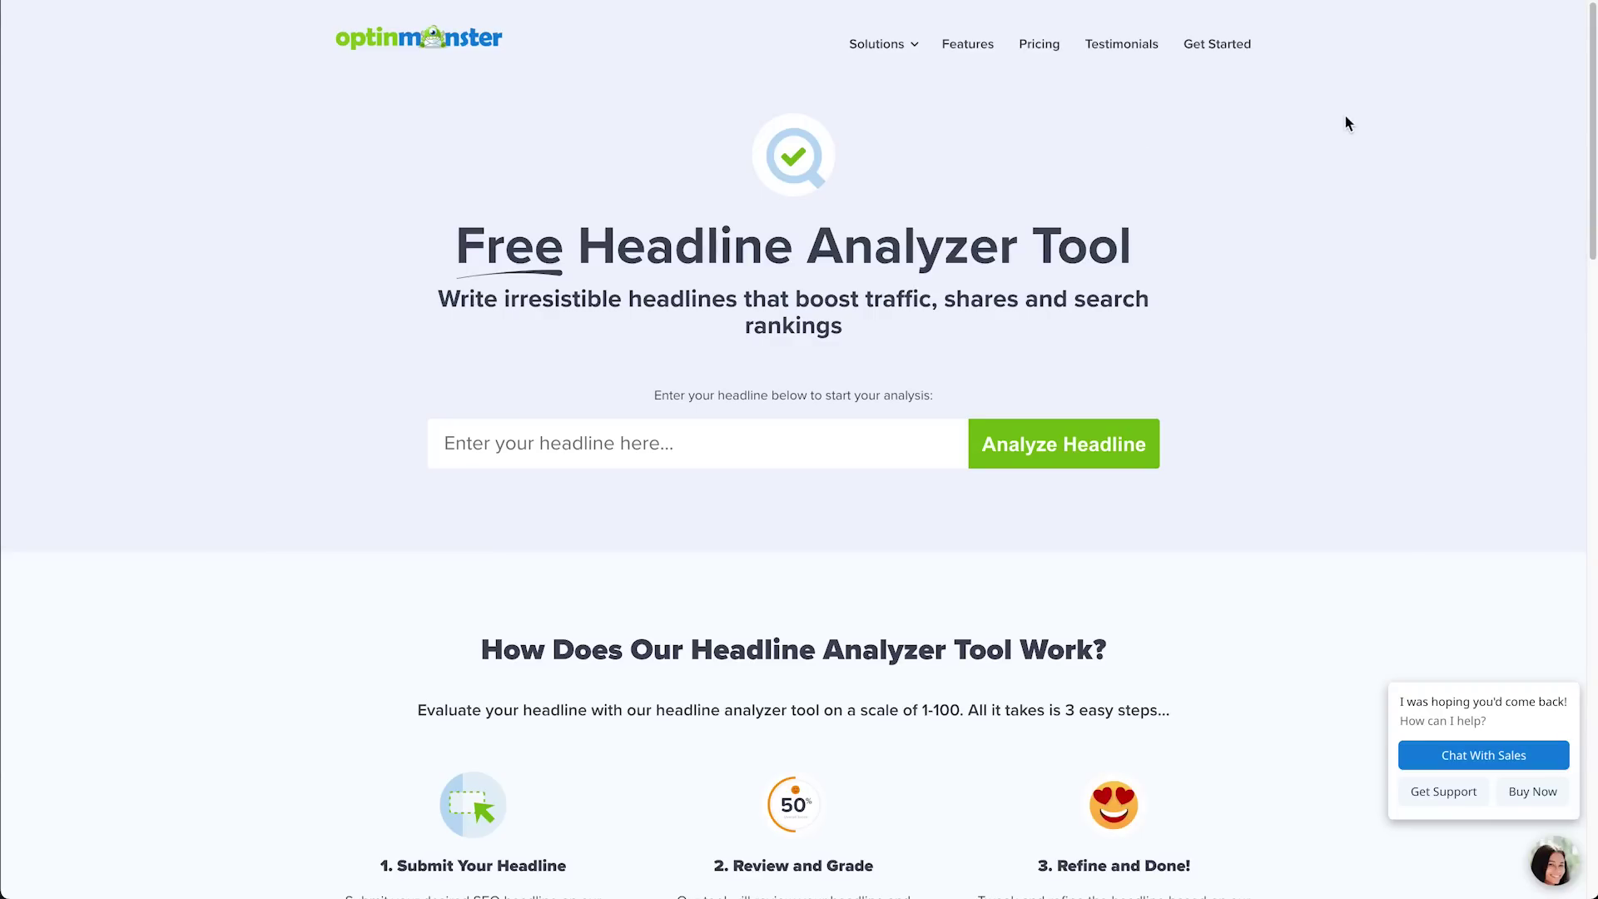
Step: Score 'Save Up To 50% When You Join As A Member' in OptinMonster and review its 65% breakdown
click(758, 441)
right_click(749, 441)
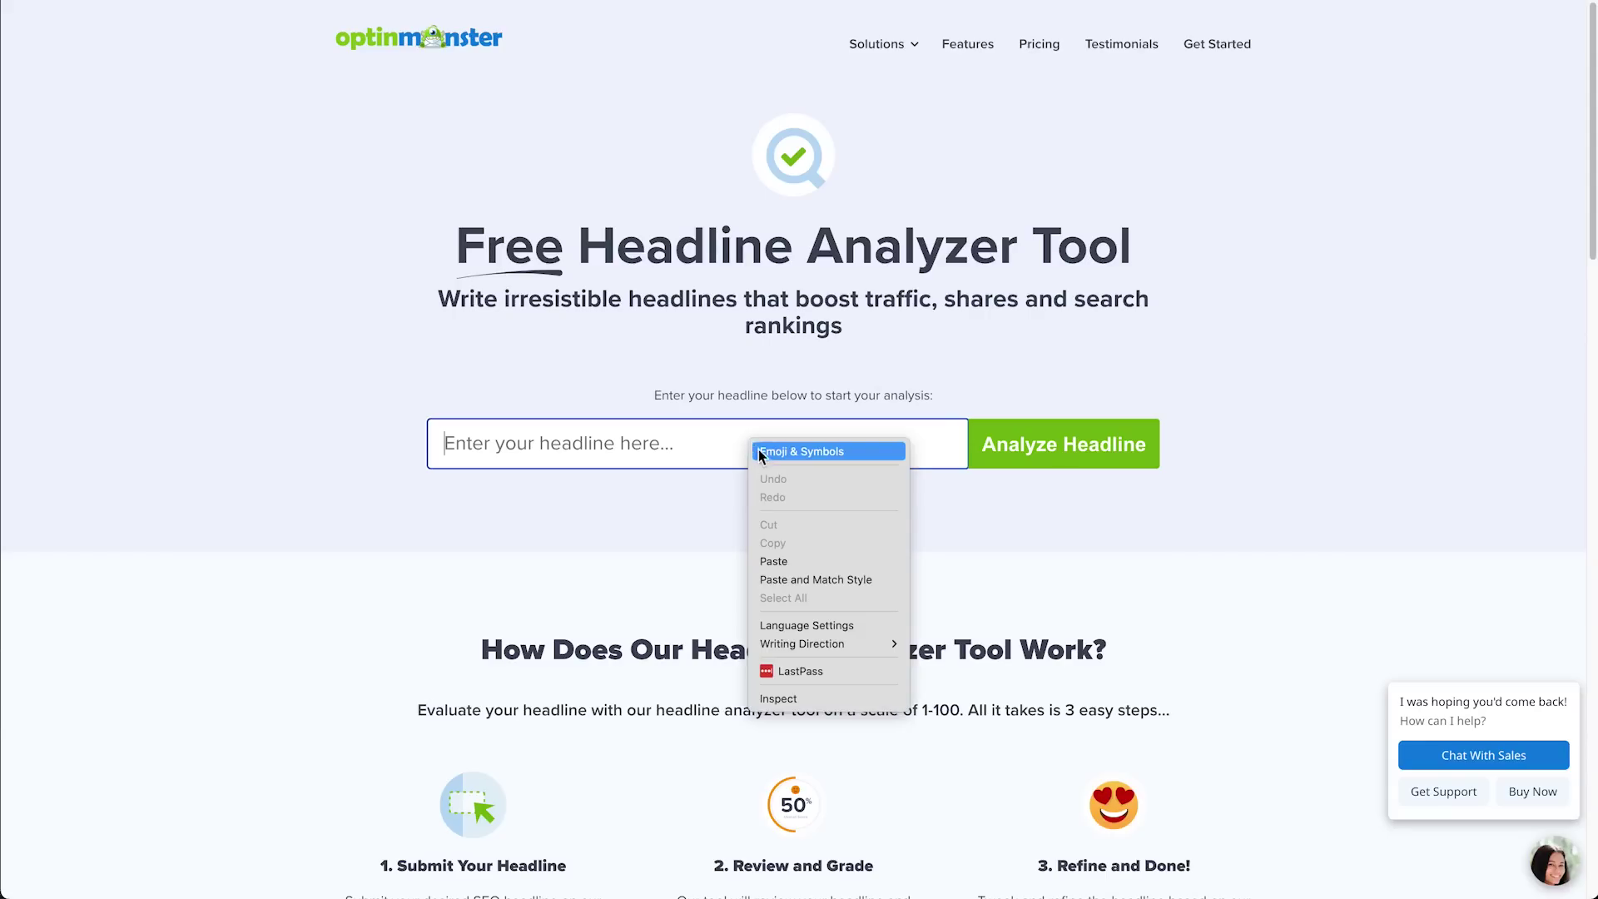
click(781, 560)
click(995, 463)
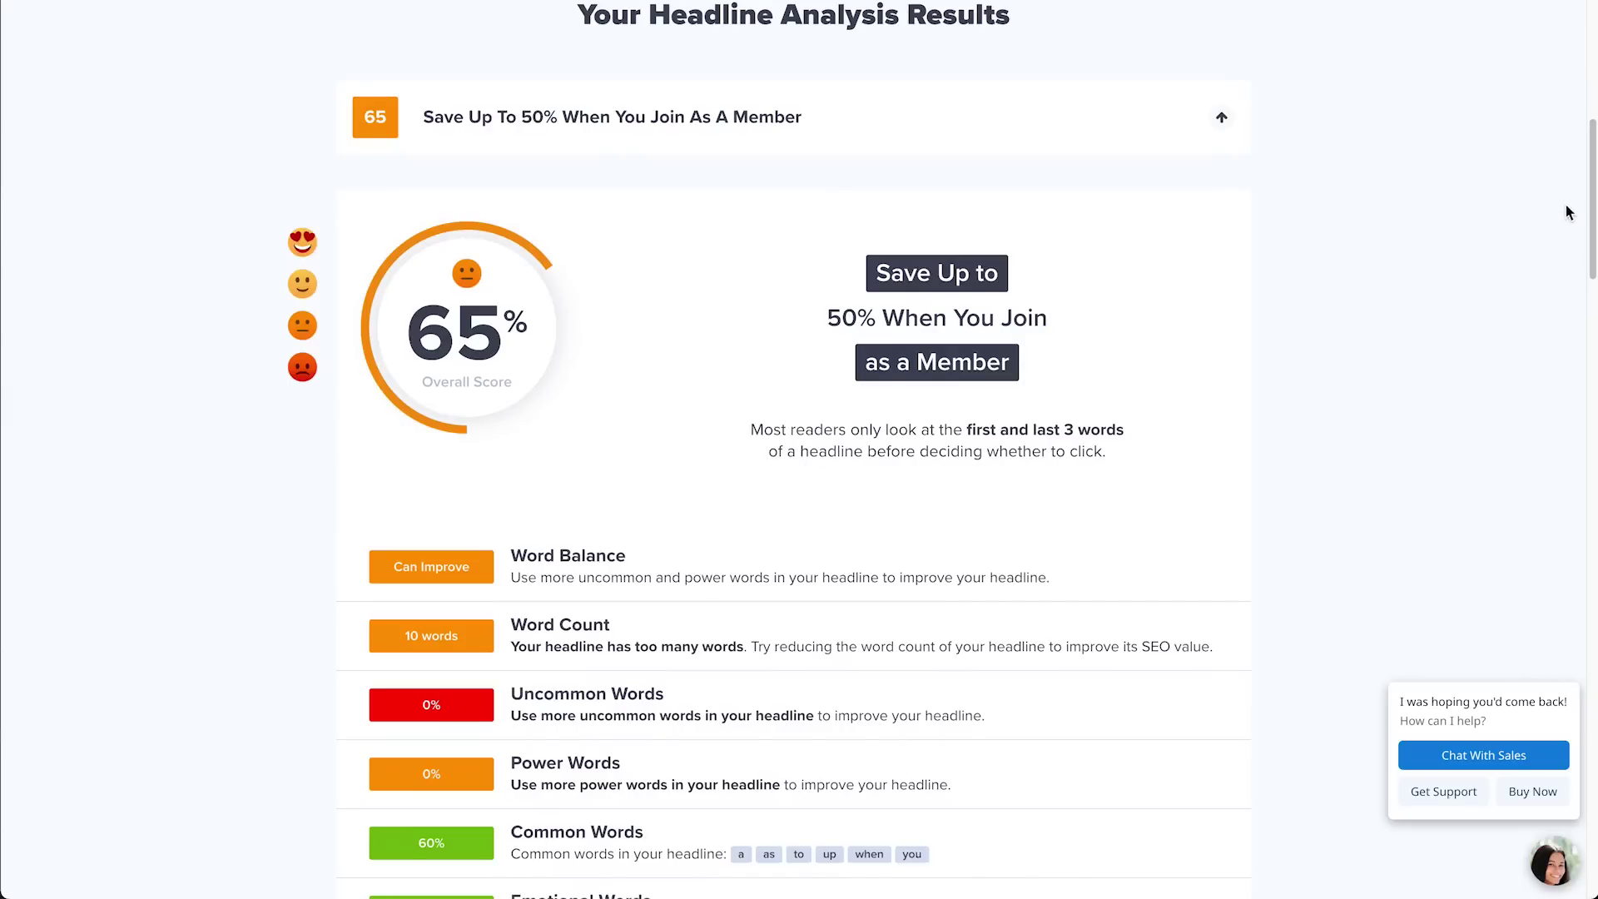
drag(1588, 205, 1588, 277)
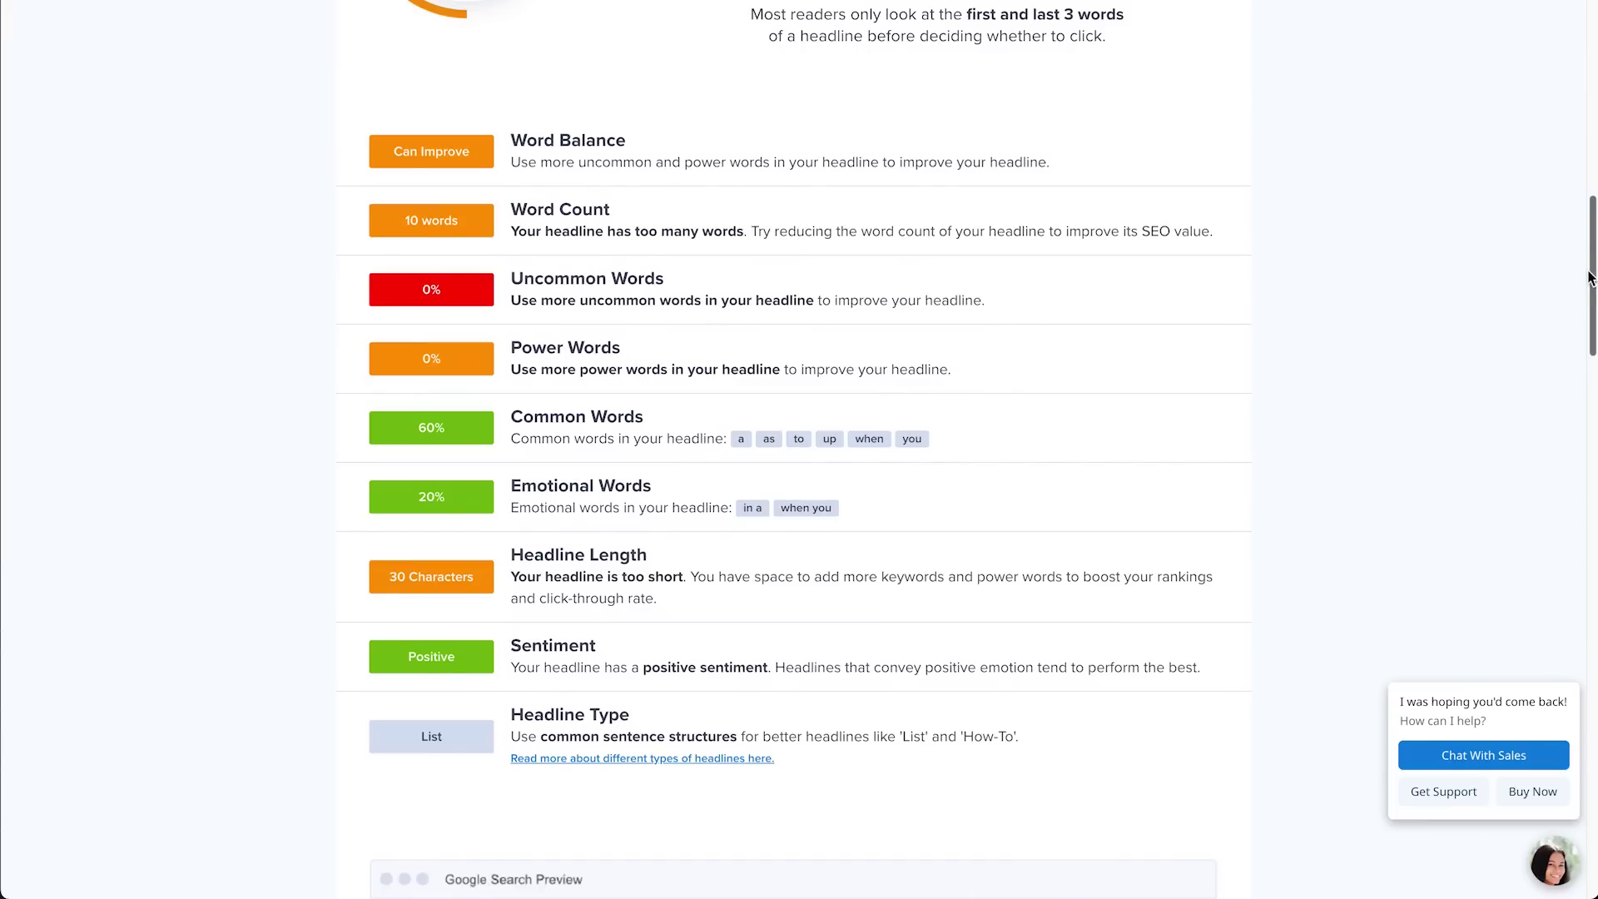
drag(1588, 277, 1588, 397)
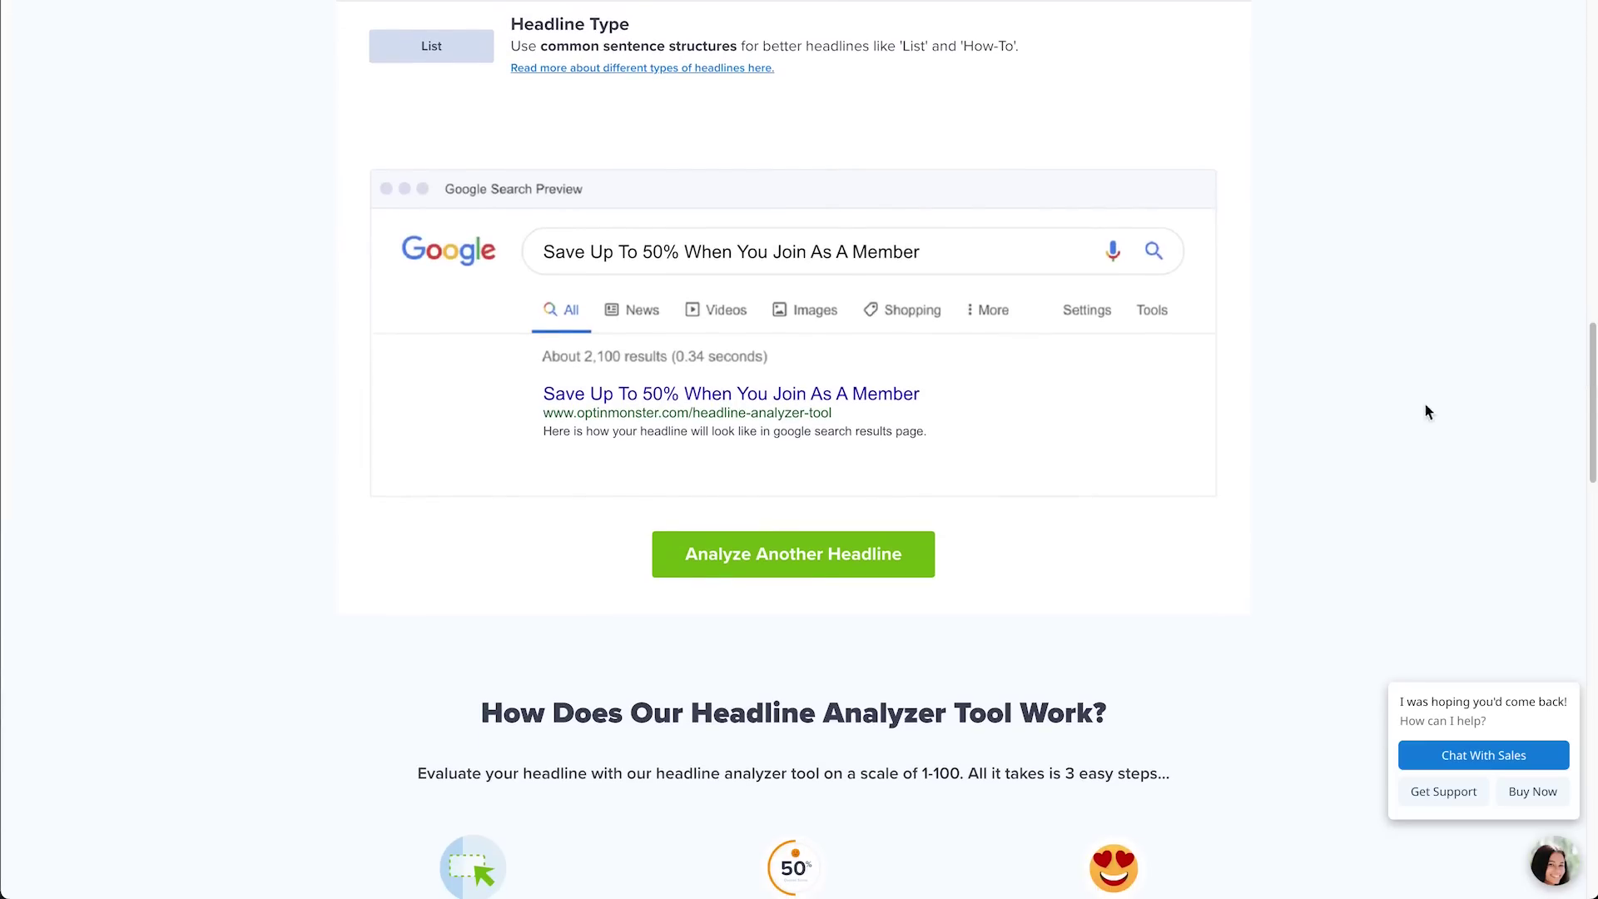